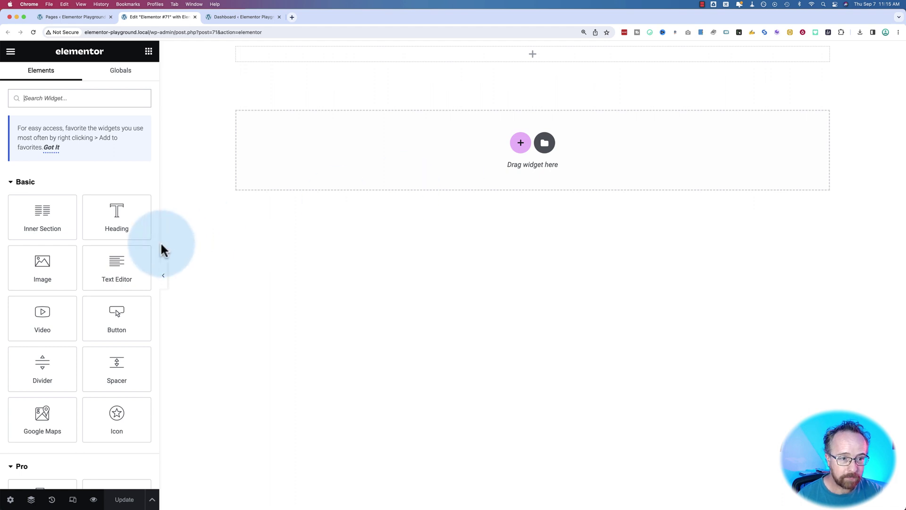
# Add a heading and a Lorem ipsum text paragraph below it, plus a trial button that is removed.
pyautogui.moveTo(129, 210); pyautogui.dragTo(280, 171)
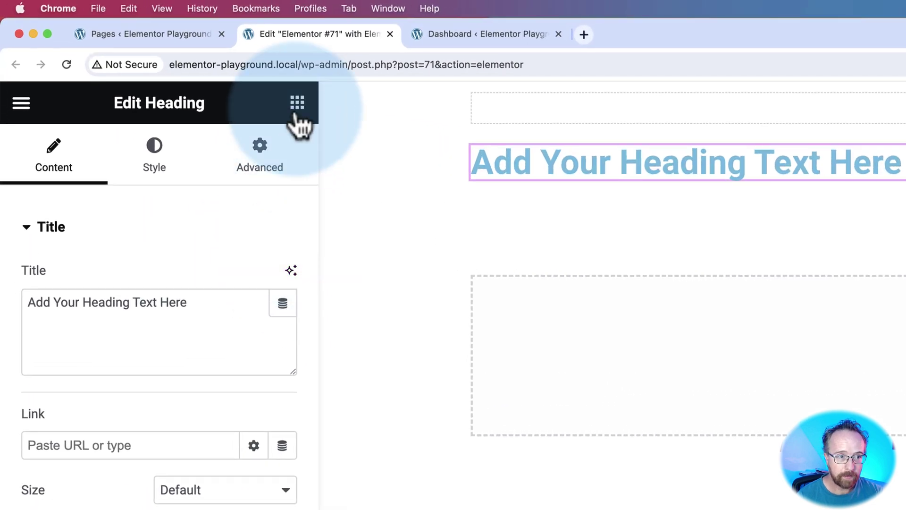
pyautogui.click(296, 113)
pyautogui.moveTo(202, 500); pyautogui.dragTo(498, 340)
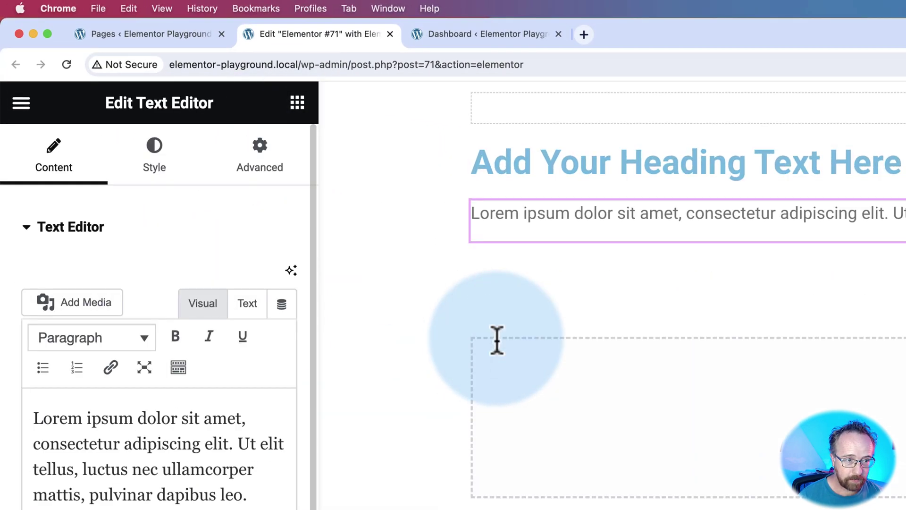
pyautogui.click(297, 103)
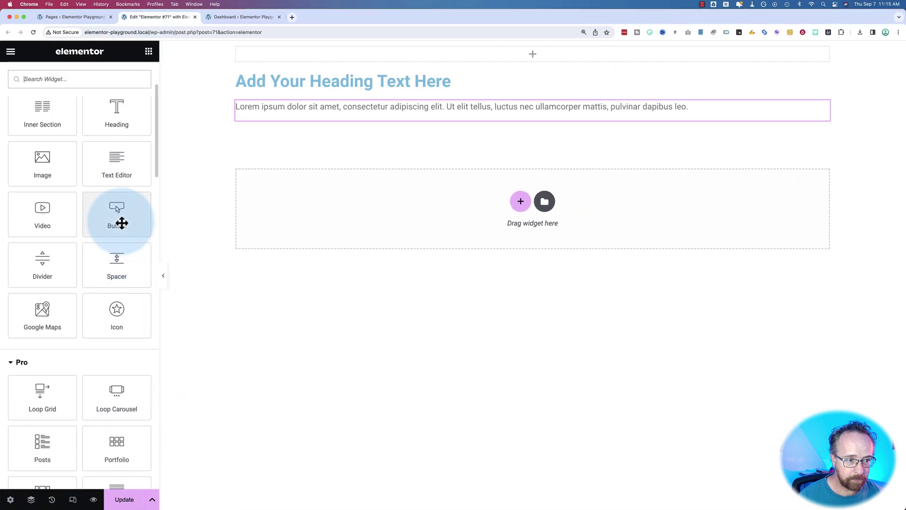
pyautogui.moveTo(118, 210); pyautogui.dragTo(279, 223)
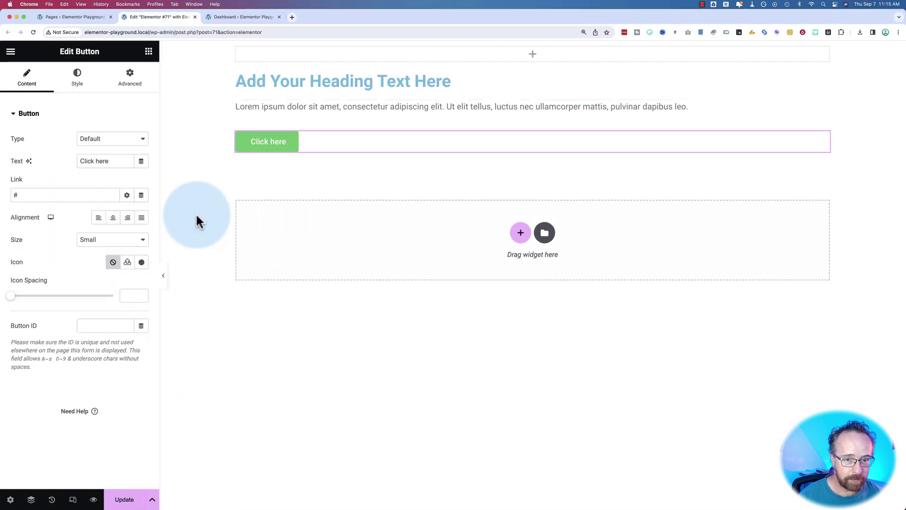
pyautogui.click(257, 142)
pyautogui.press('Delete')
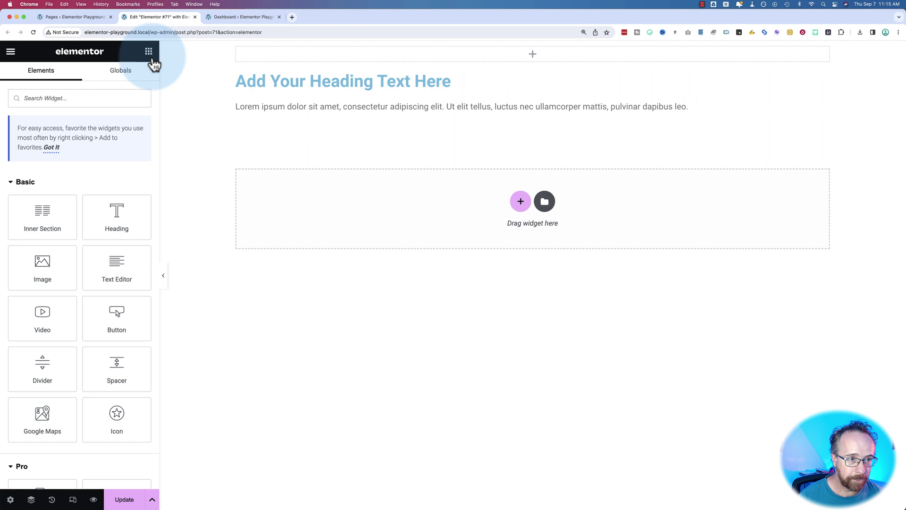
pyautogui.scroll(-5, 107, 204)
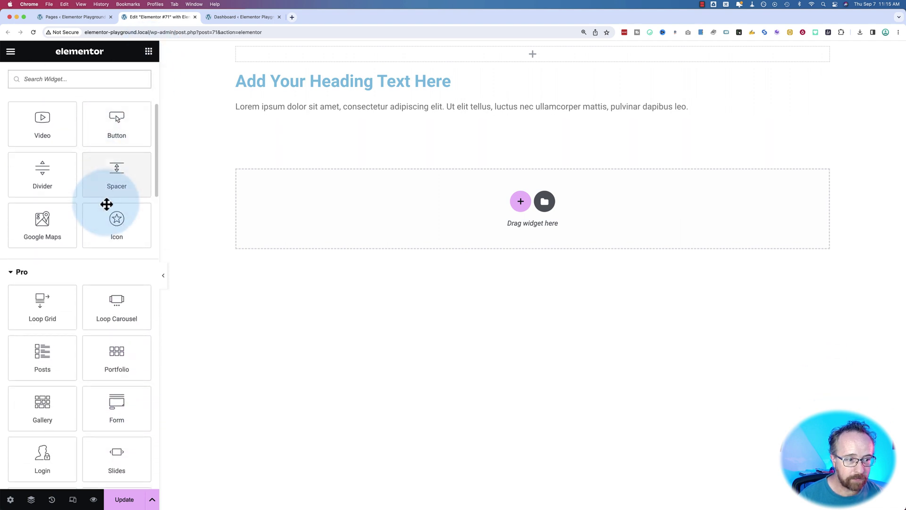
pyautogui.scroll(-2, 107, 206)
pyautogui.scroll(10, 106, 208)
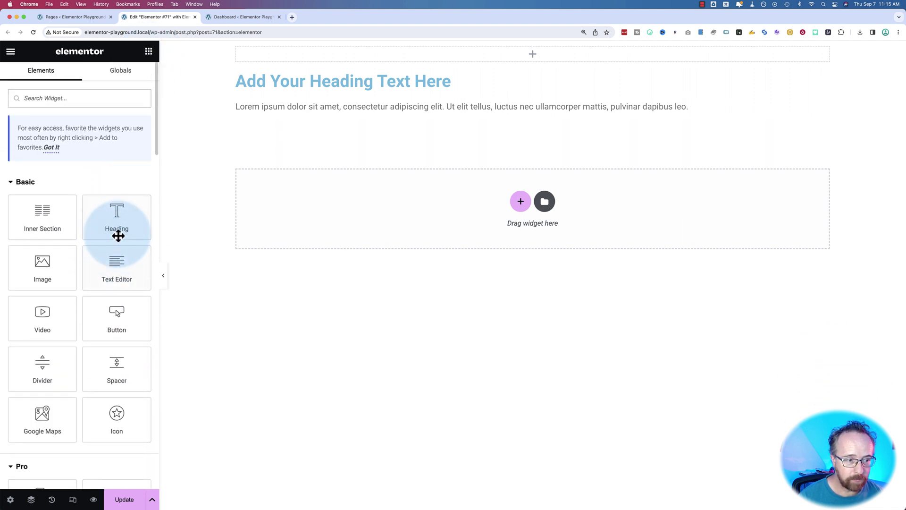
pyautogui.scroll(-10, 118, 236)
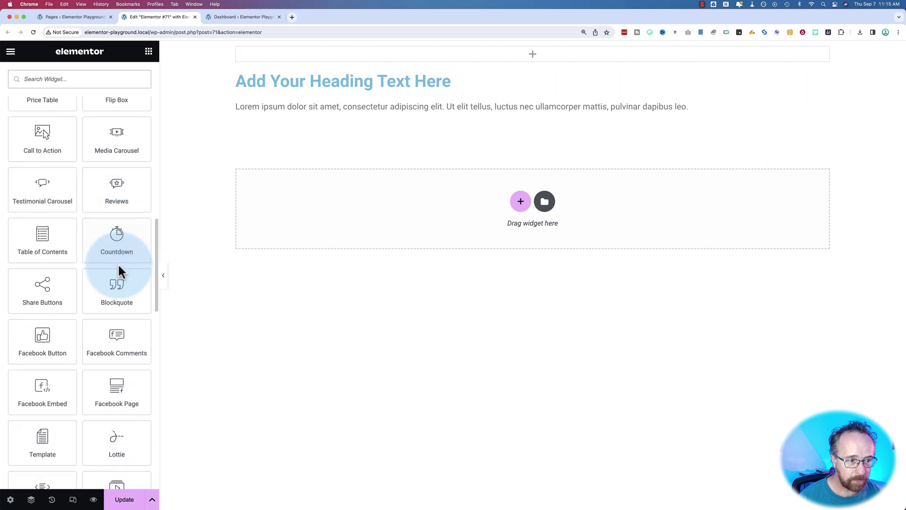
pyautogui.scroll(-10, 117, 262)
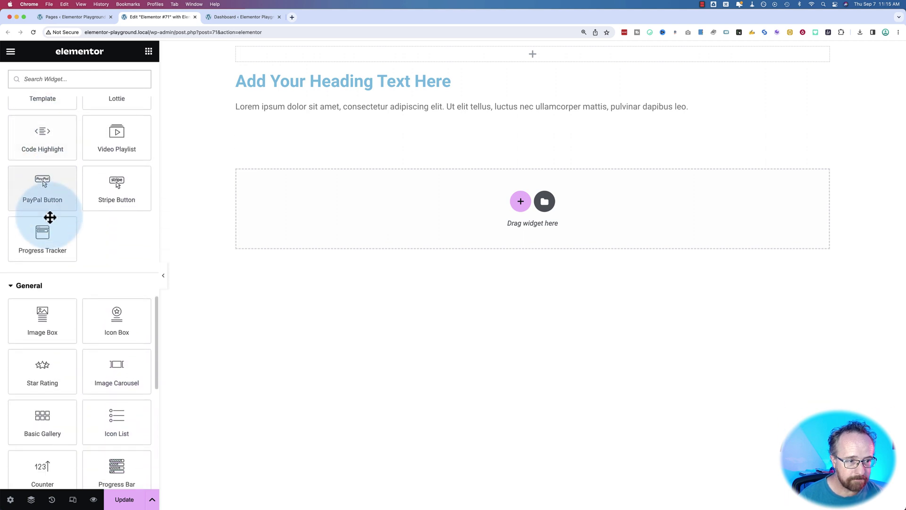
pyautogui.scroll(-10, 50, 218)
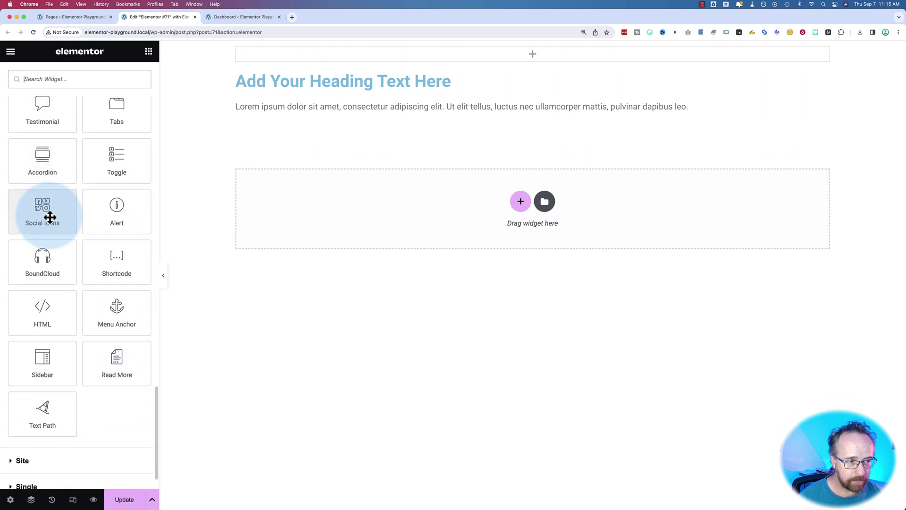
pyautogui.moveTo(50, 156); pyautogui.dragTo(296, 191)
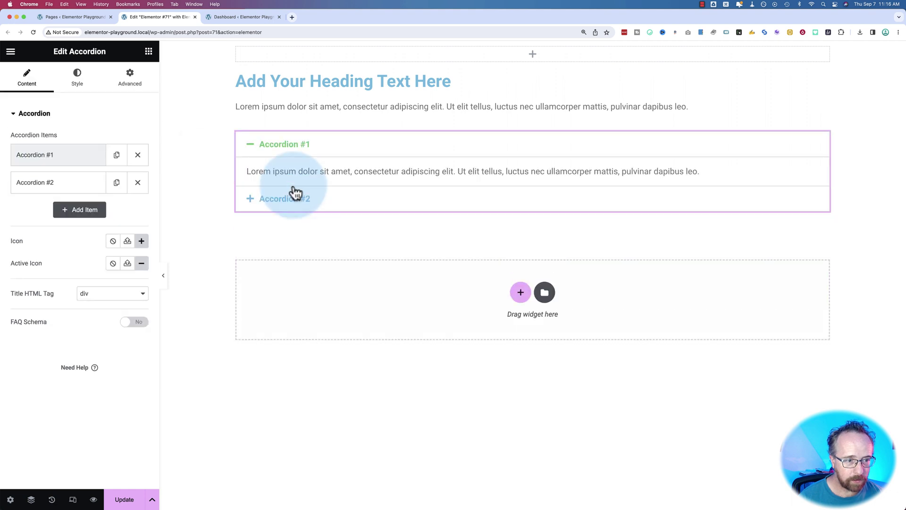
pyautogui.click(71, 161)
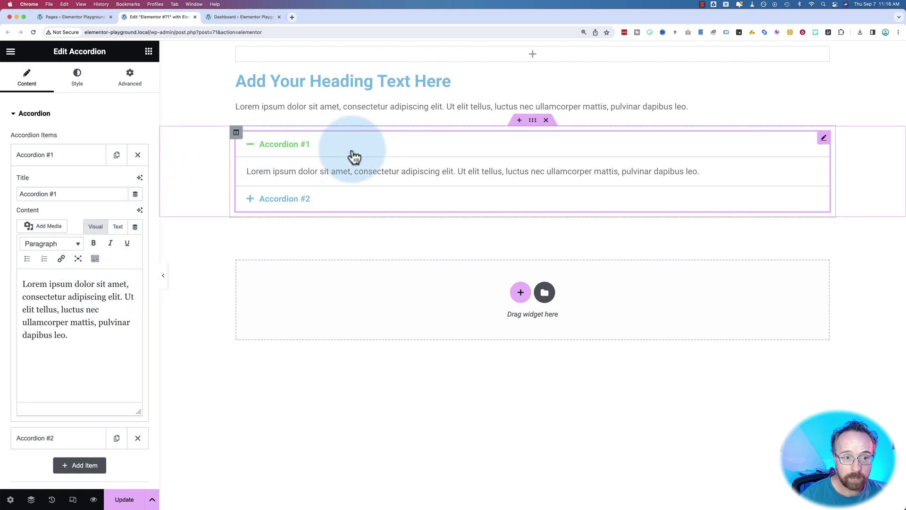
pyautogui.press('Delete')
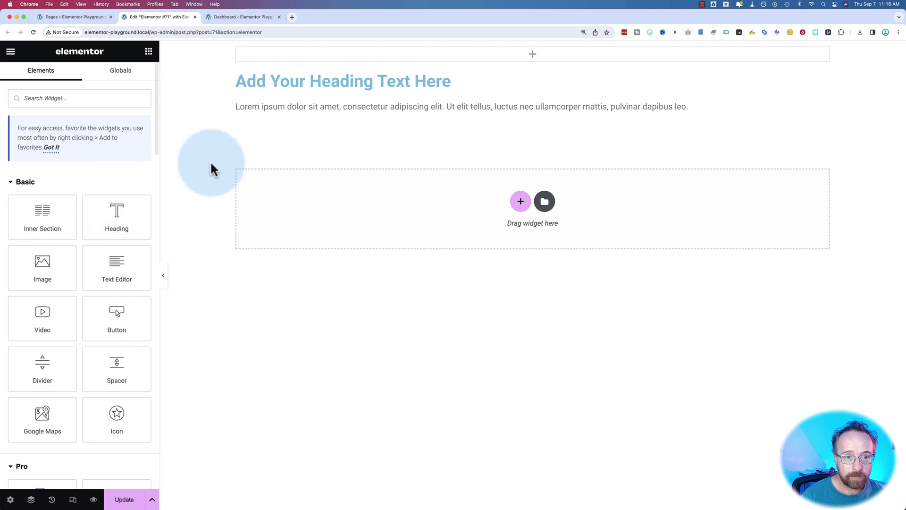
# Open Write with AI for the Lorem ipsum paragraph and highlight the 96% free-trial usage line.
pyautogui.click(292, 107)
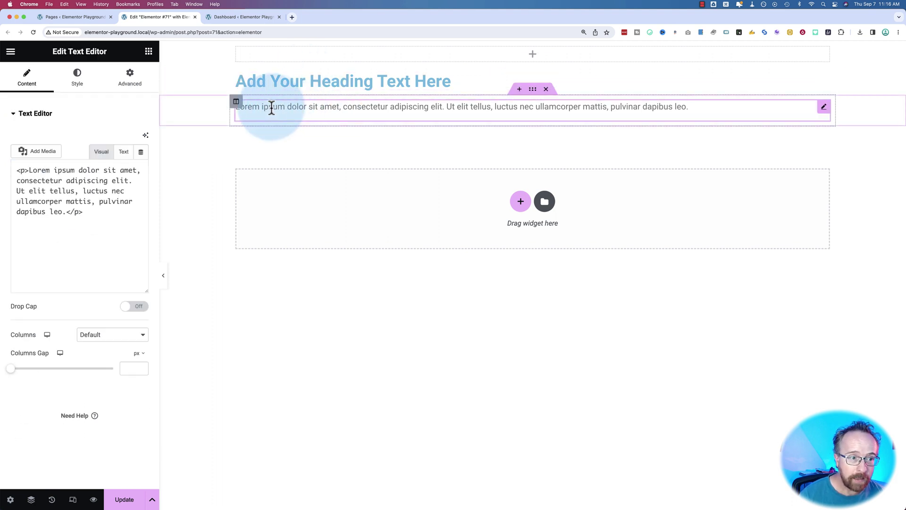
pyautogui.click(145, 135)
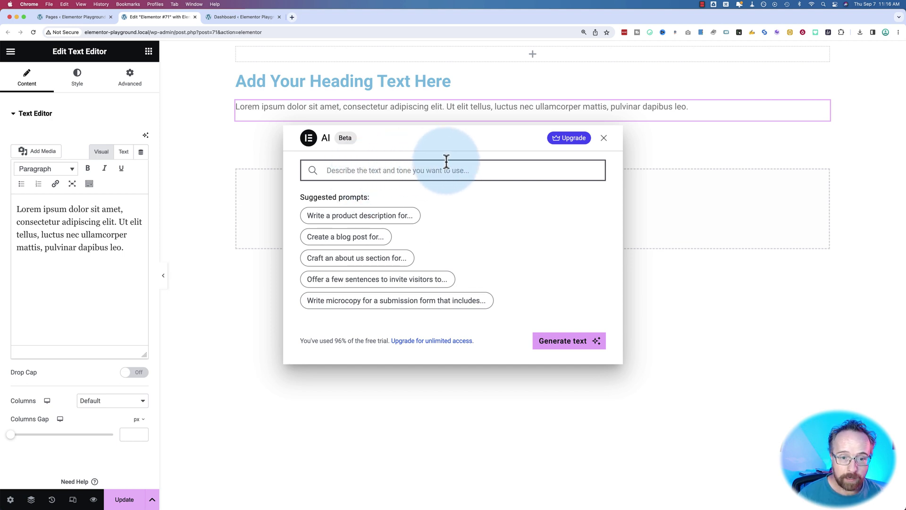
pyautogui.moveTo(301, 341); pyautogui.dragTo(474, 340)
pyautogui.click(358, 342)
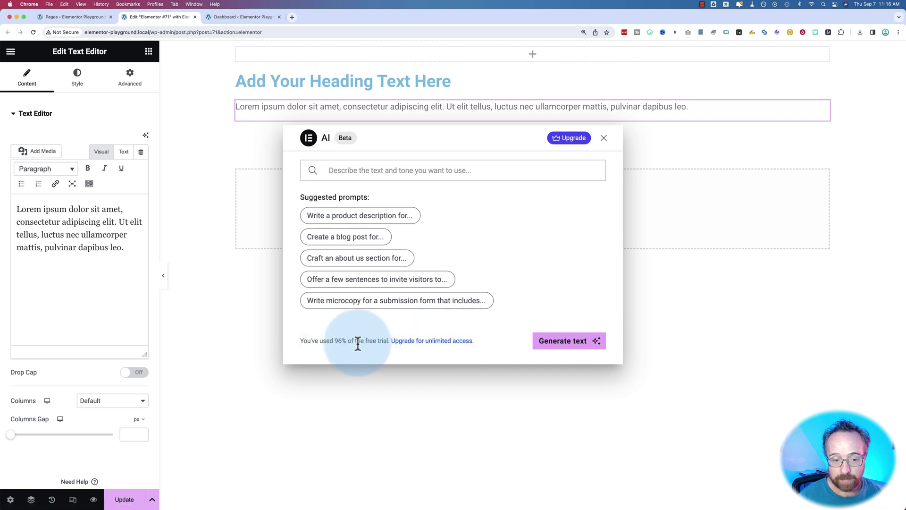
# Open the AI upgrade pricing page in a new tab, then return to the Edit Elementor #71 tab.
pyautogui.click(395, 341)
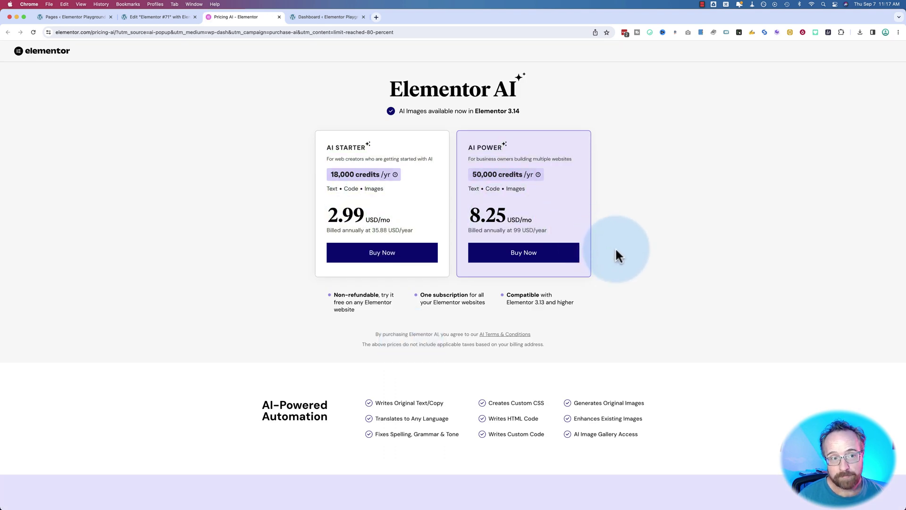
pyautogui.click(171, 17)
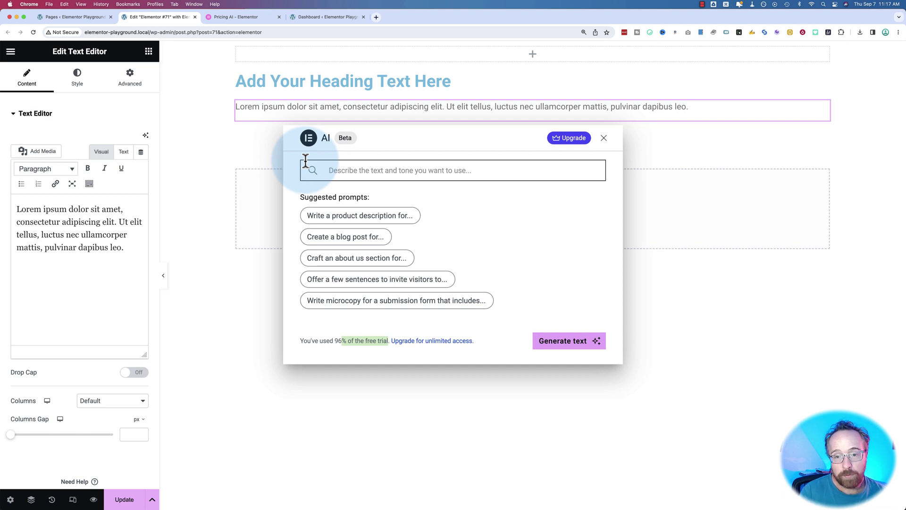
# Close the AI assistant and expand the Lorem ipsum paragraph's Custom CSS in its Advanced settings.
pyautogui.press('Escape')
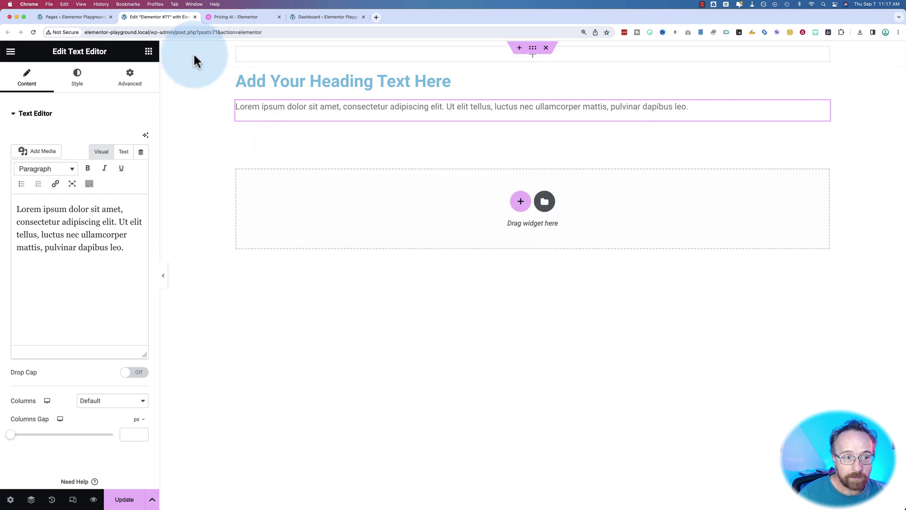
pyautogui.click(148, 51)
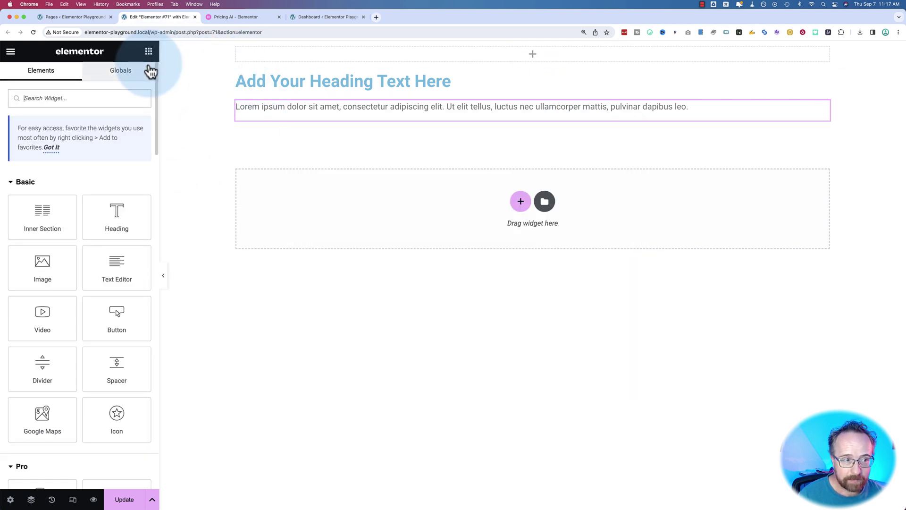
pyautogui.click(292, 112)
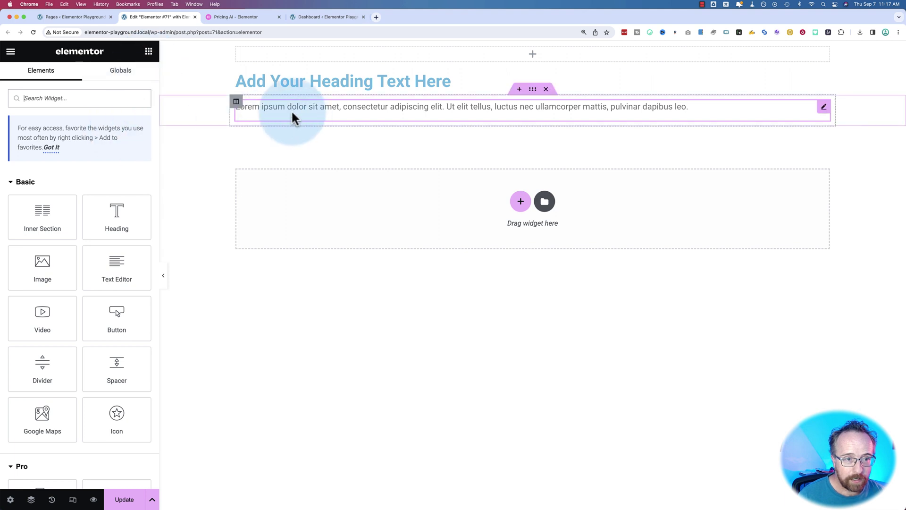
pyautogui.click(130, 79)
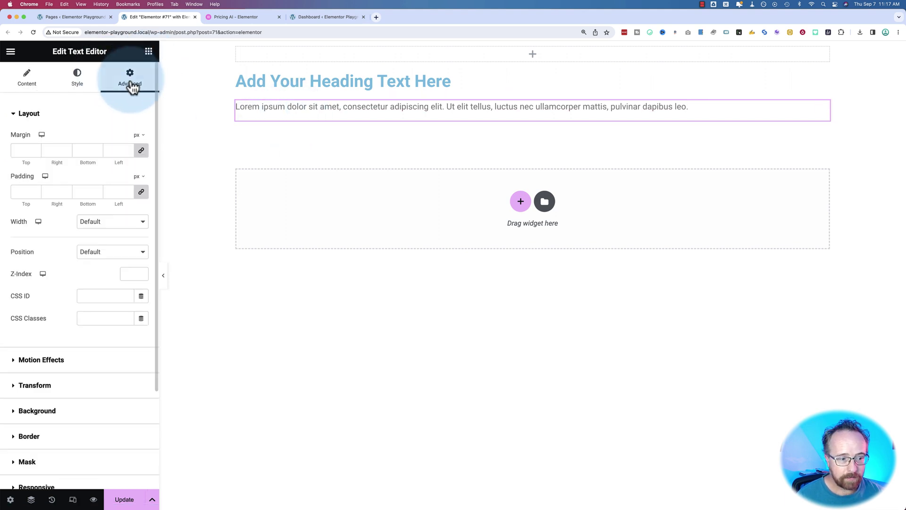
pyautogui.scroll(-3, 84, 319)
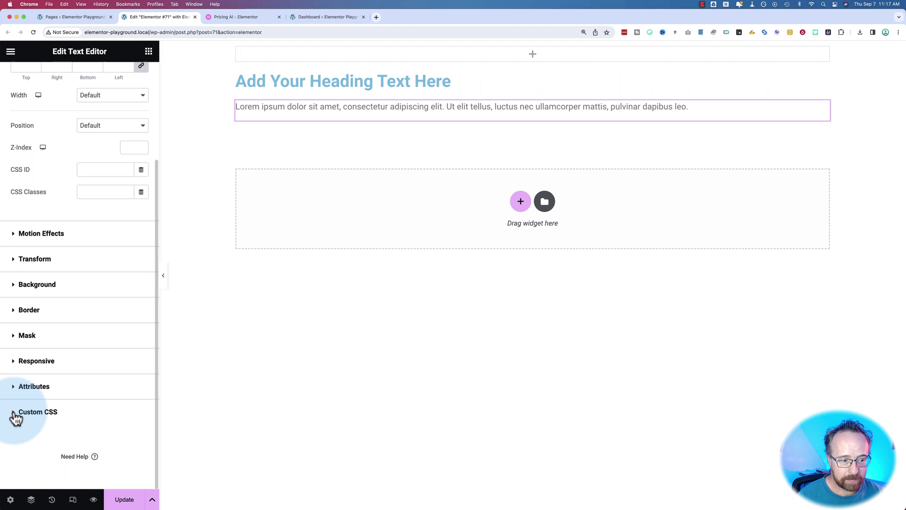
pyautogui.click(14, 411)
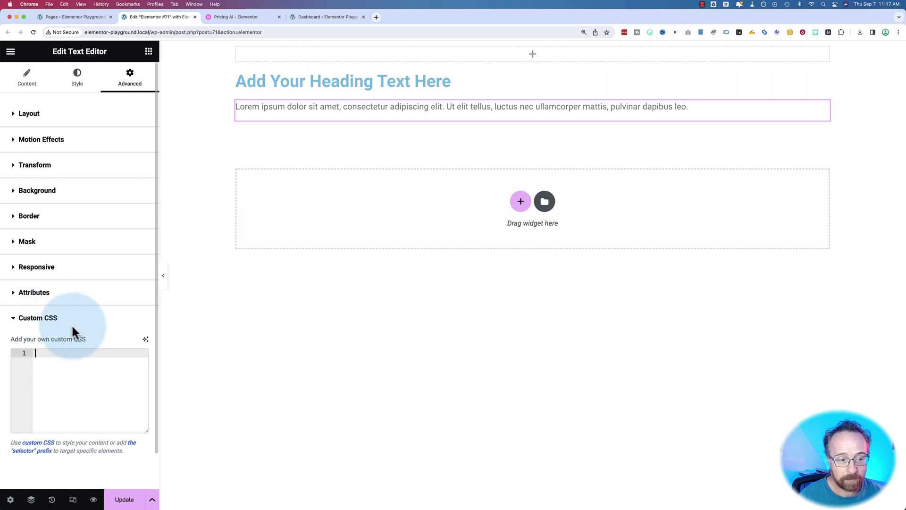
# Generate a CSS rule with AI that makes the paragraph text red and insert it into Custom CSS.
pyautogui.click(146, 339)
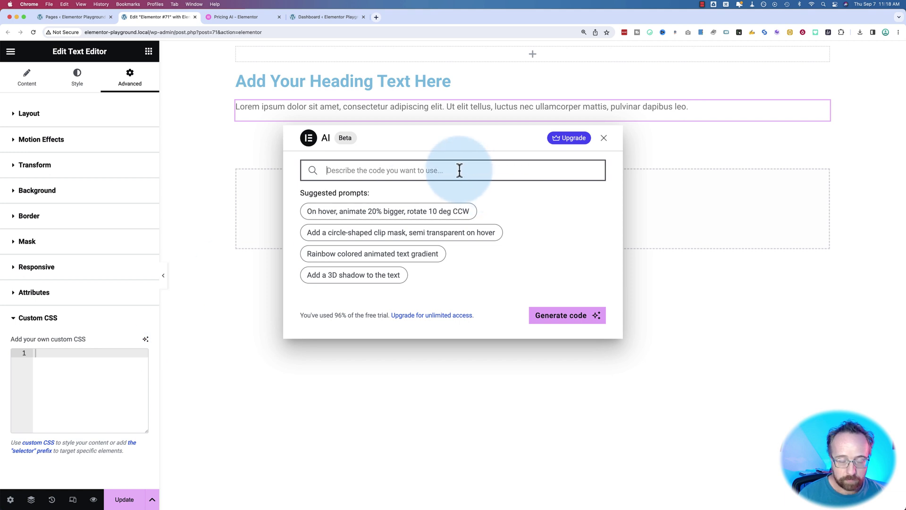
pyautogui.write('Make the text red')
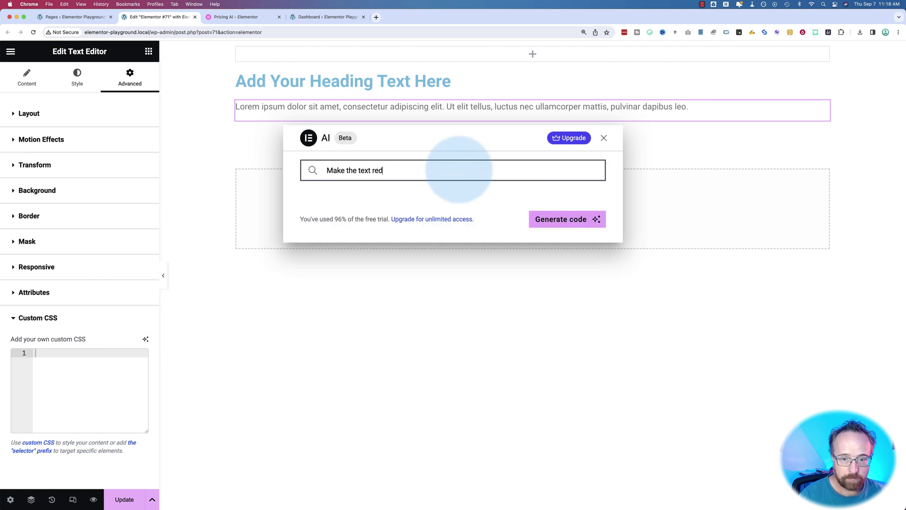
pyautogui.click(554, 219)
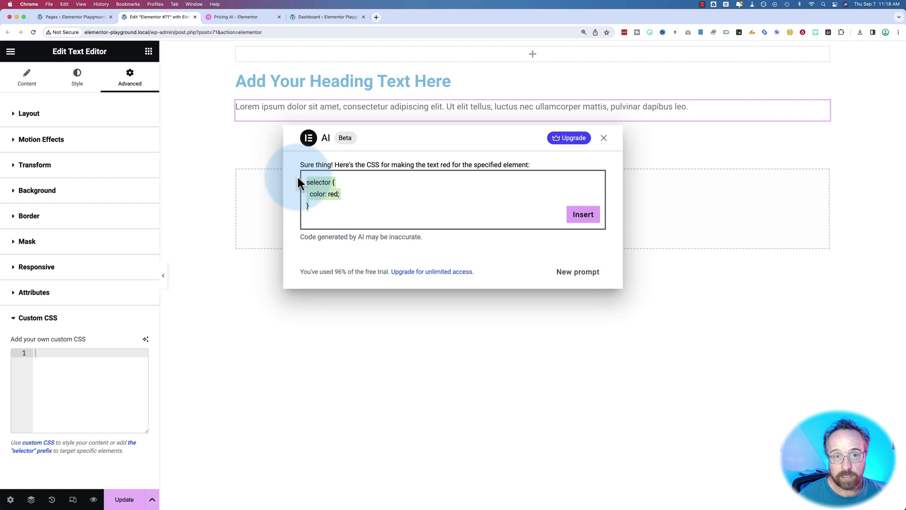
pyautogui.click(332, 183)
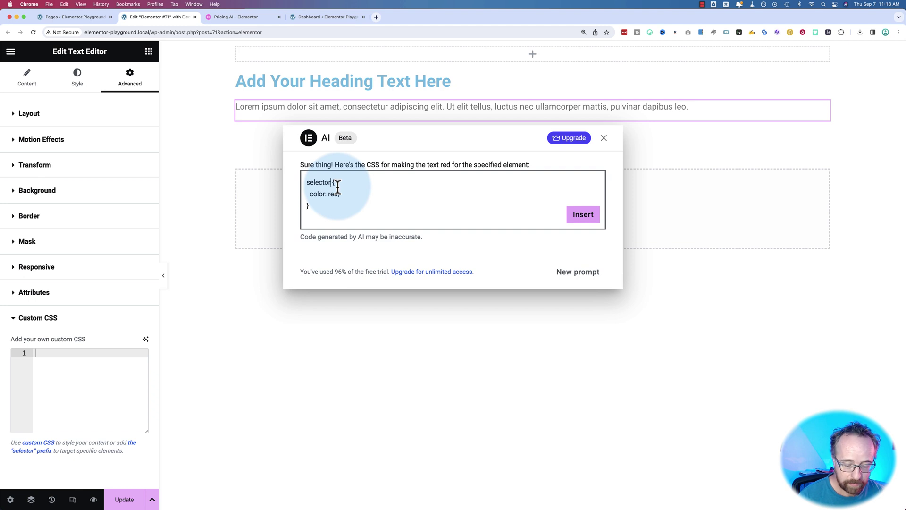
pyautogui.doubleClick(334, 183)
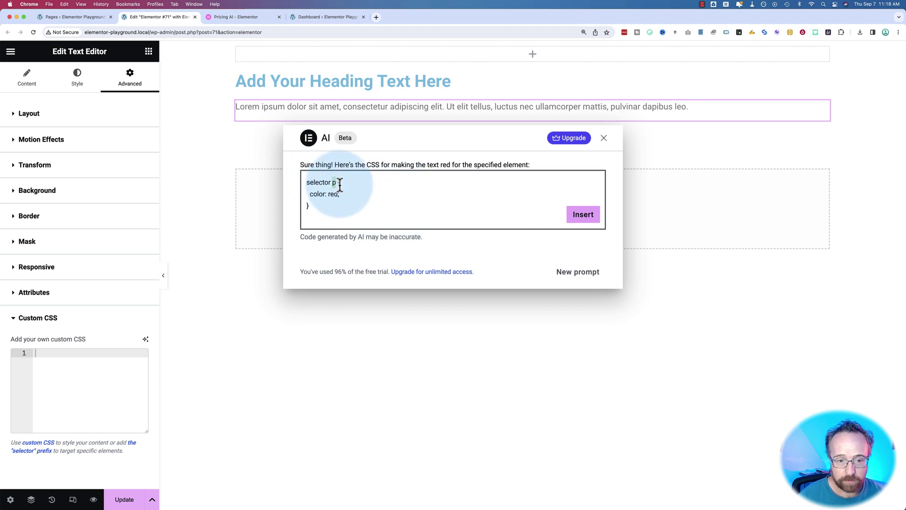
pyautogui.moveTo(320, 204); pyautogui.dragTo(306, 174)
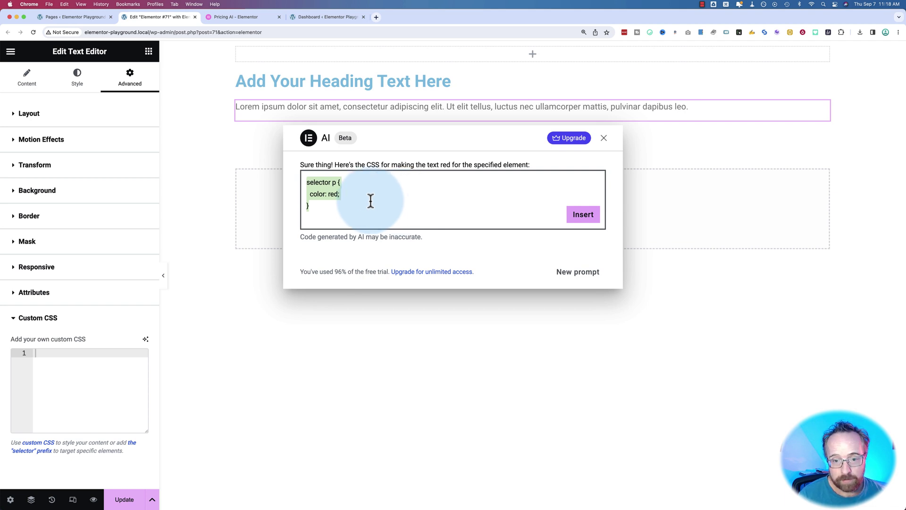
pyautogui.click(583, 215)
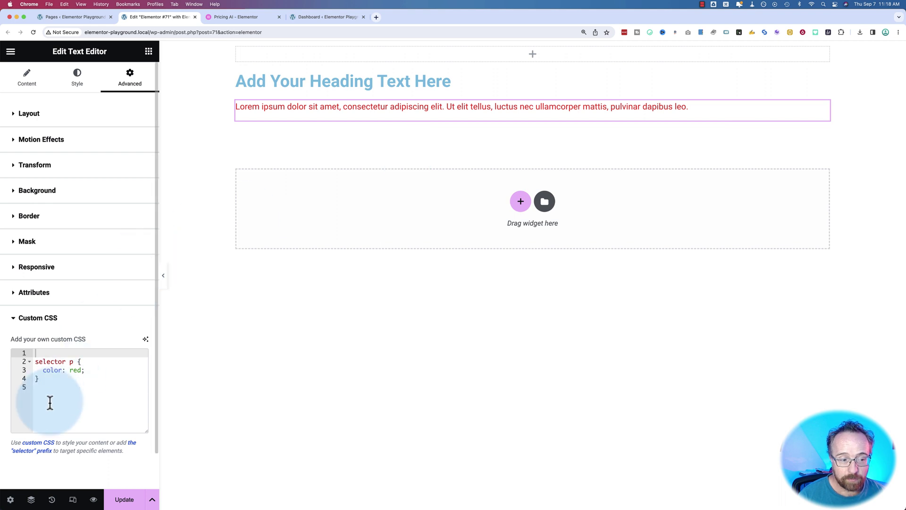
pyautogui.moveTo(49, 401); pyautogui.dragTo(32, 353)
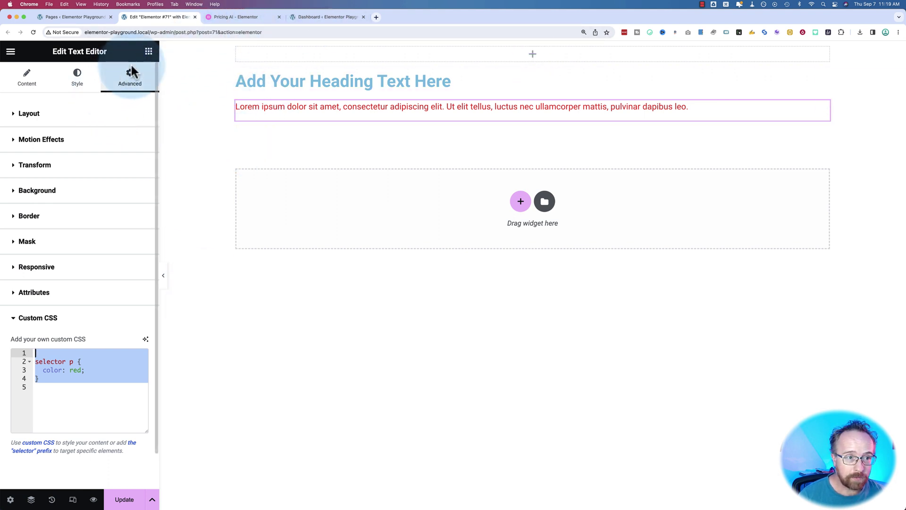
pyautogui.click(148, 52)
# Add an Image widget below the paragraph using the AI community photo of an elderly fisherman at sunset.
pyautogui.moveTo(16, 281); pyautogui.dragTo(328, 218)
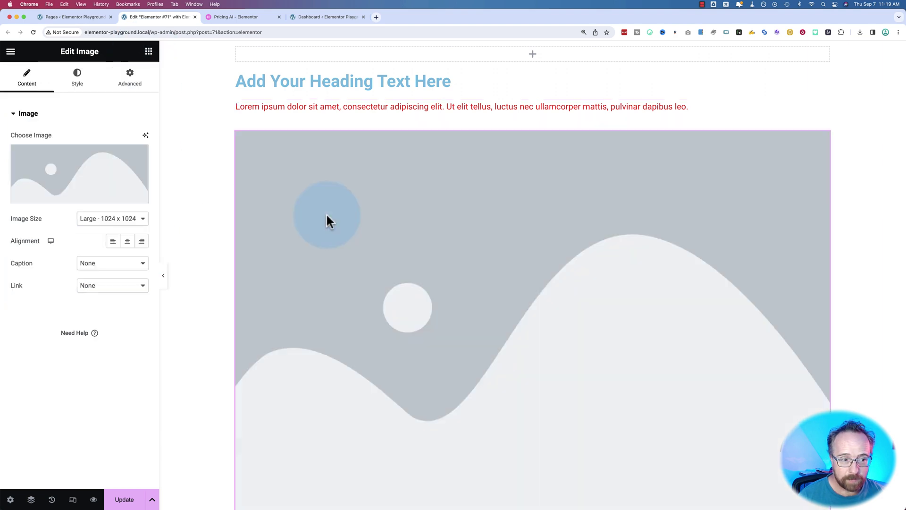
pyautogui.click(144, 137)
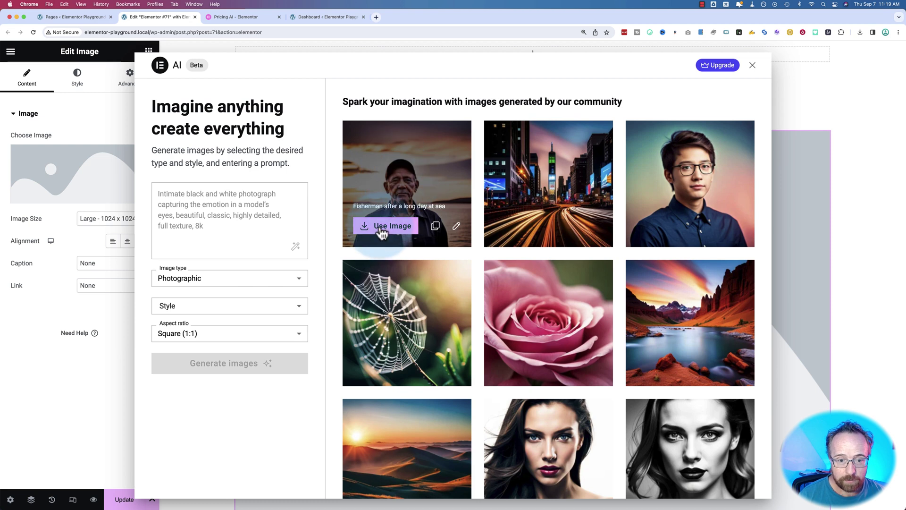
pyautogui.click(381, 231)
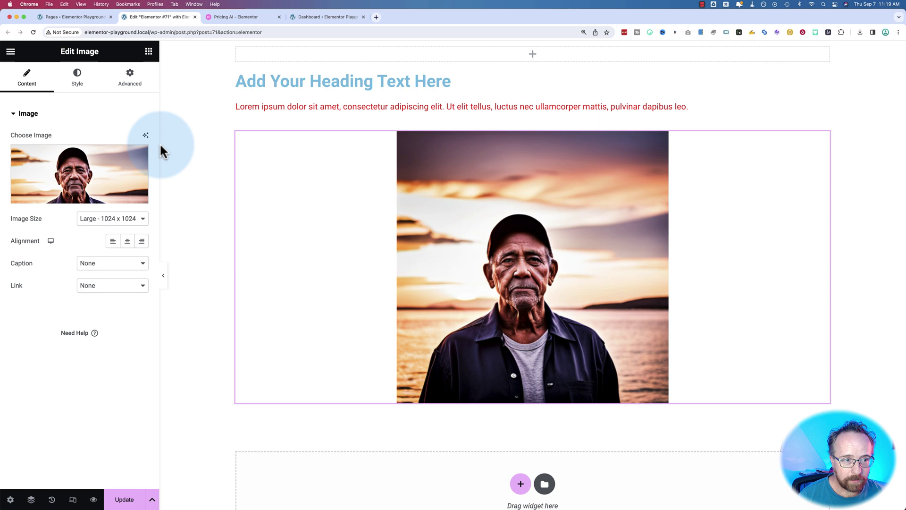
pyautogui.click(146, 136)
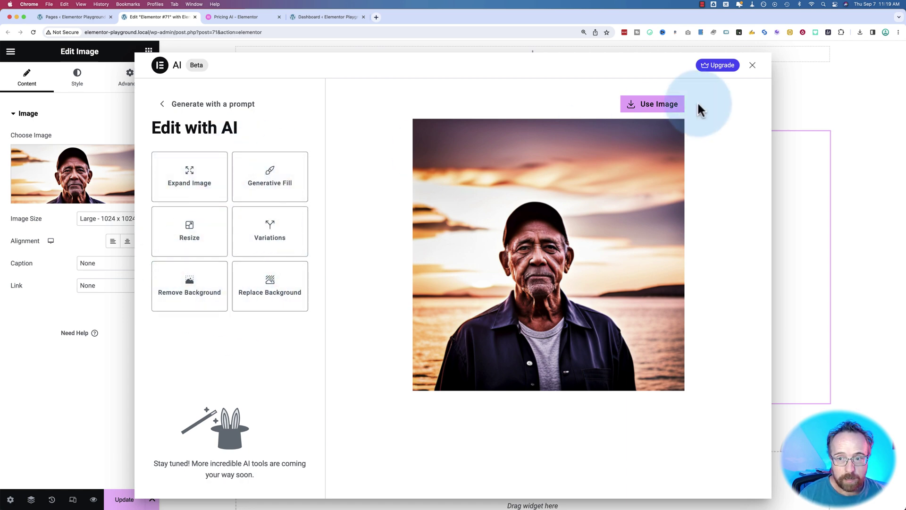
pyautogui.click(753, 66)
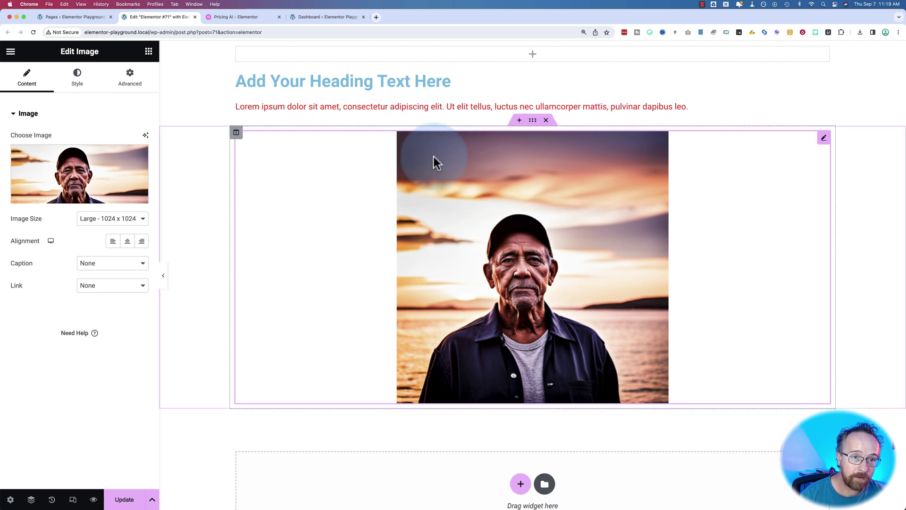
# From the WordPress dashboard, go to Elementor Custom Code and start a new snippet.
pyautogui.click(317, 17)
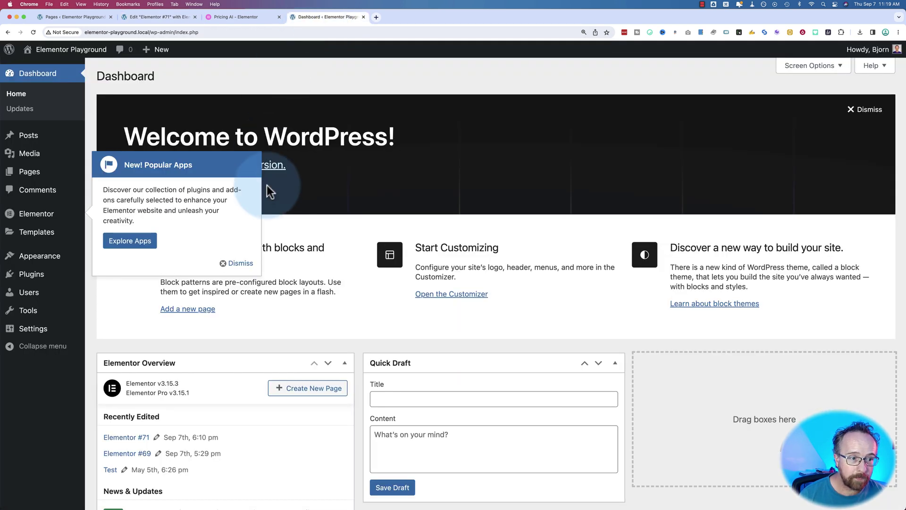
pyautogui.click(238, 263)
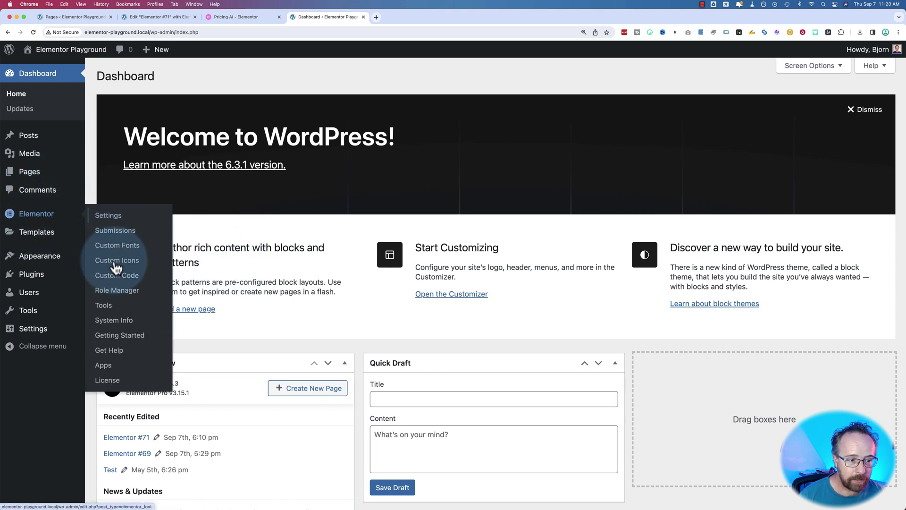
pyautogui.click(118, 282)
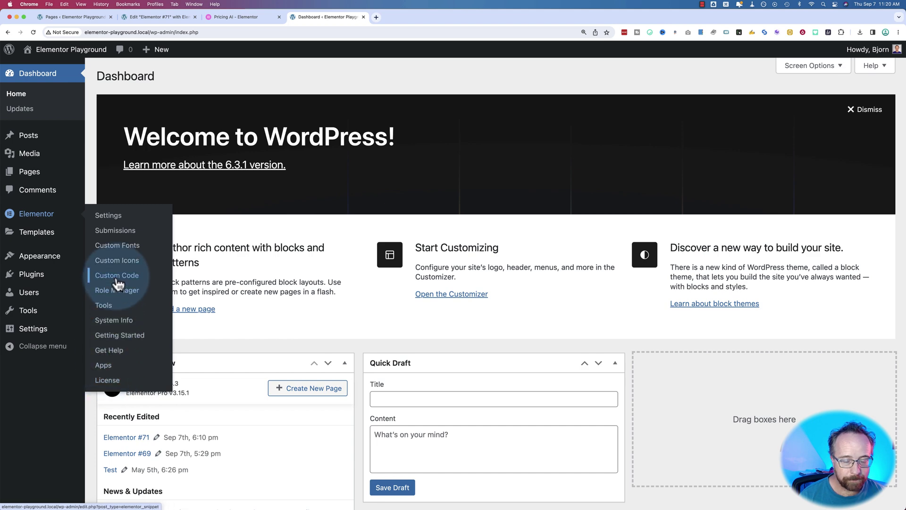
pyautogui.click(471, 282)
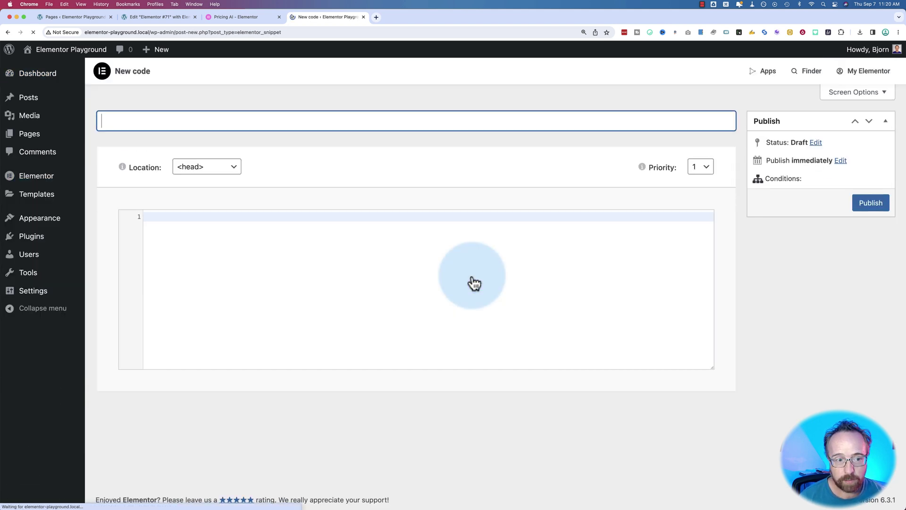
# Title the new snippet 'Meta Retargeting Pixel'.
pyautogui.click(133, 152)
pyautogui.write('Meta Retargeting Pixel')
pyautogui.press('BackSpace')
pyautogui.press('BackSpace')
pyautogui.press('BackSpace')
pyautogui.press('BackSpace')
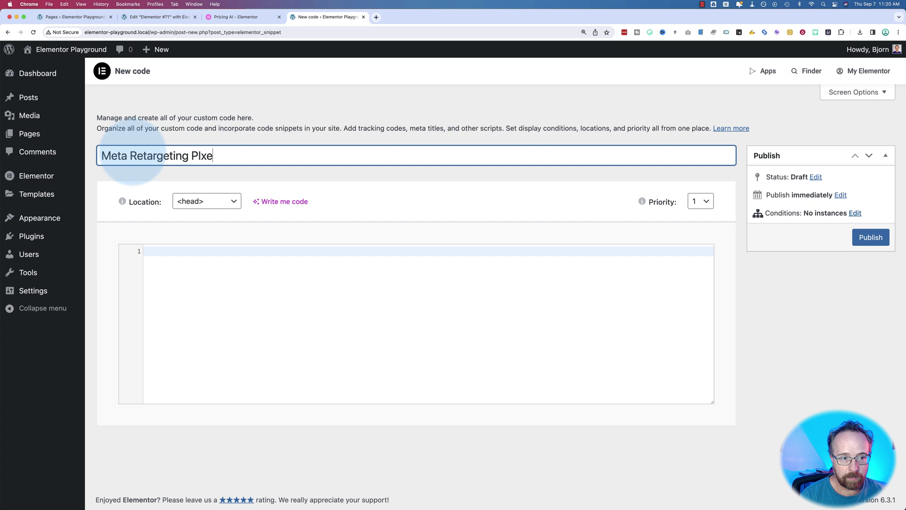
pyautogui.write('ixel')
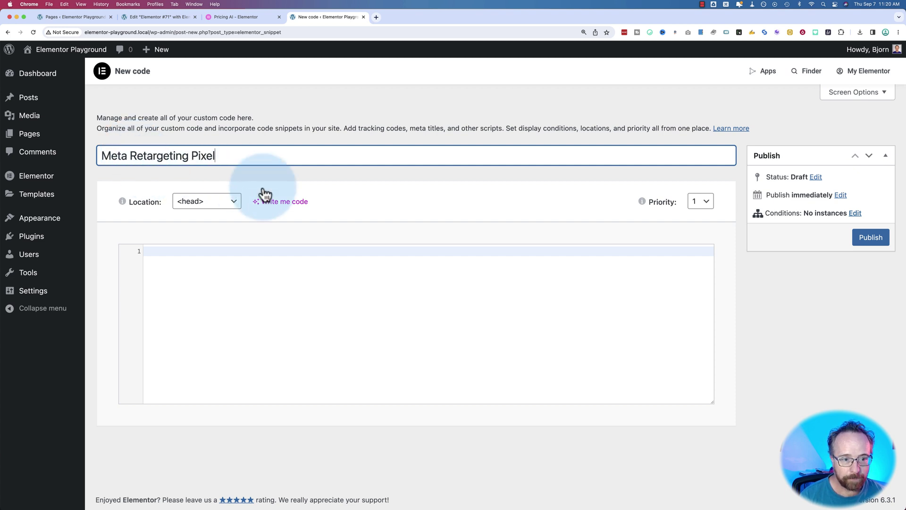
pyautogui.click(168, 270)
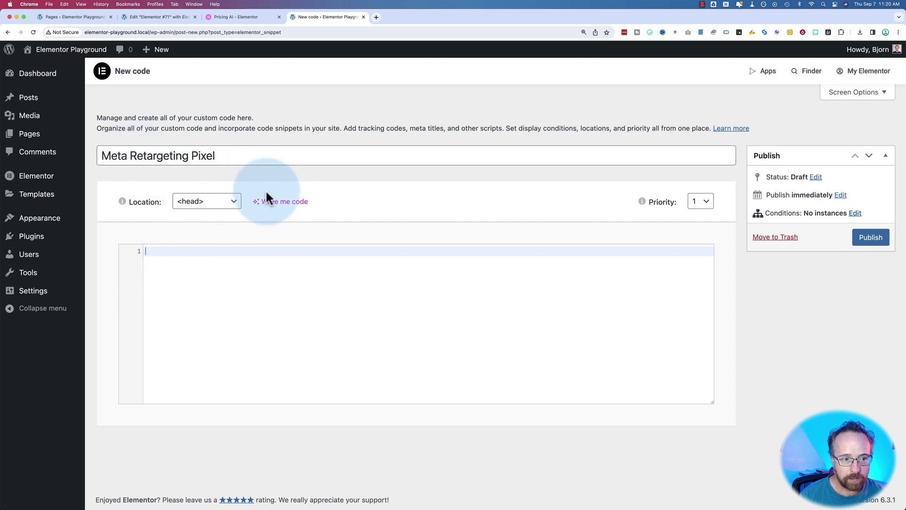
# Prompt the AI code writer with 'Please insert the Meta Retargeting Pixel' and generate the code.
pyautogui.click(251, 157)
pyautogui.press('super+a')
pyautogui.press('super+c')
pyautogui.click(280, 203)
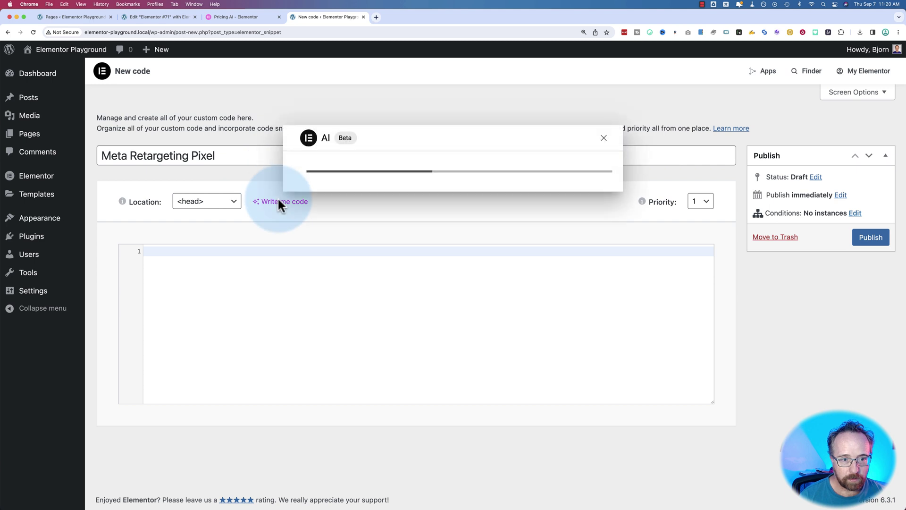
pyautogui.click(356, 167)
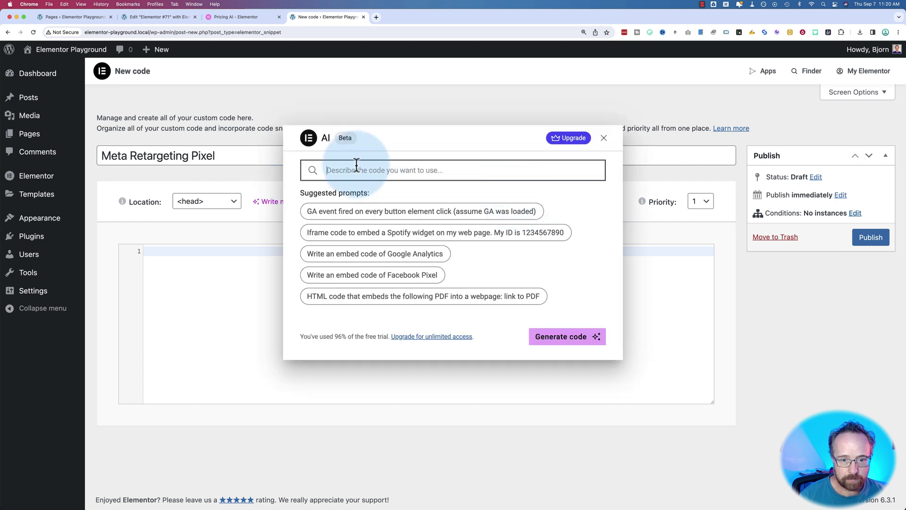
pyautogui.write('Please insert the')
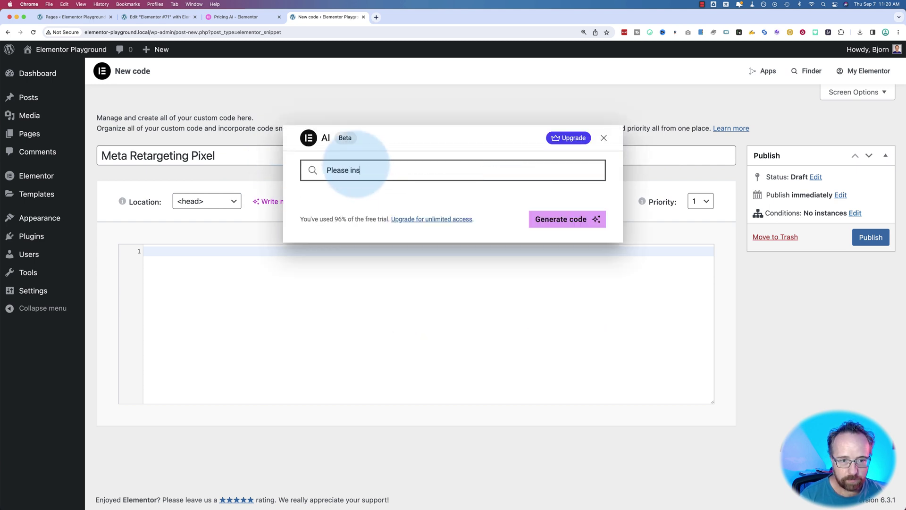
pyautogui.press('super+v')
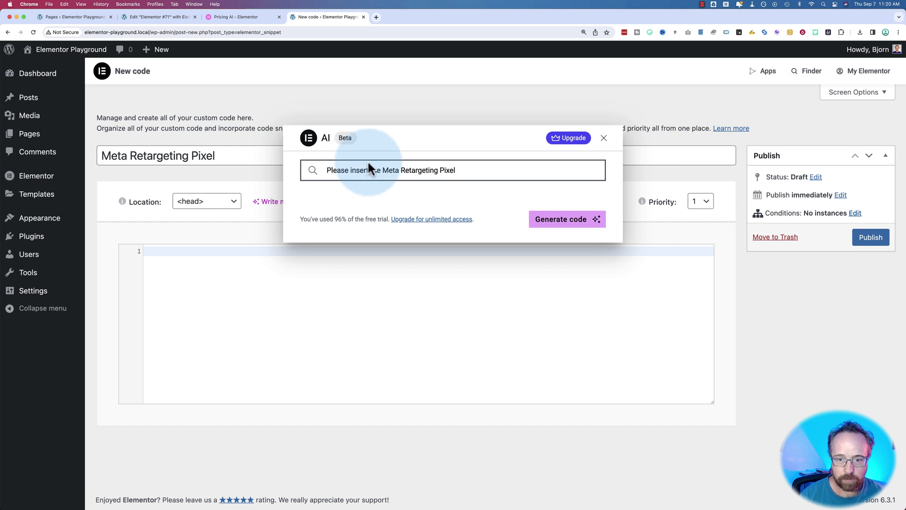
pyautogui.click(554, 218)
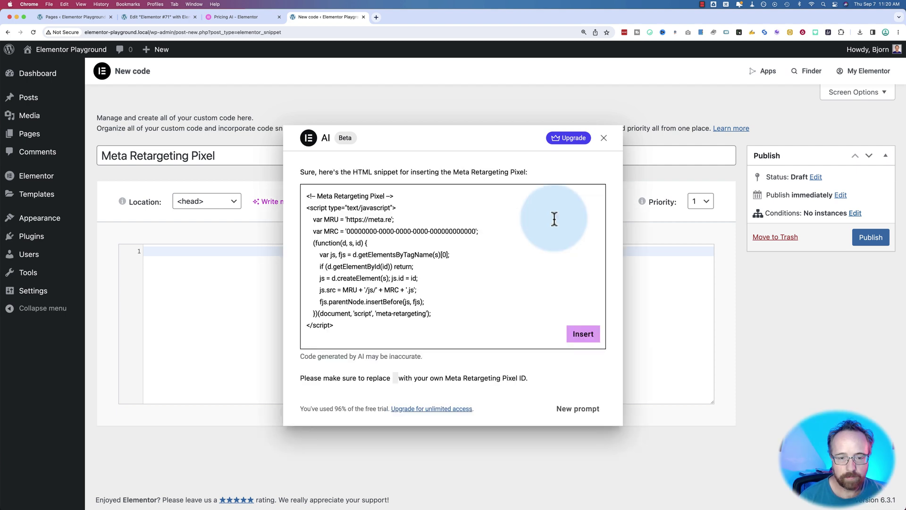
# Insert the AI-generated 14-line pixel script into the code area and inspect its placeholder pixel ID.
pyautogui.click(340, 324)
pyautogui.moveTo(340, 324); pyautogui.dragTo(294, 167)
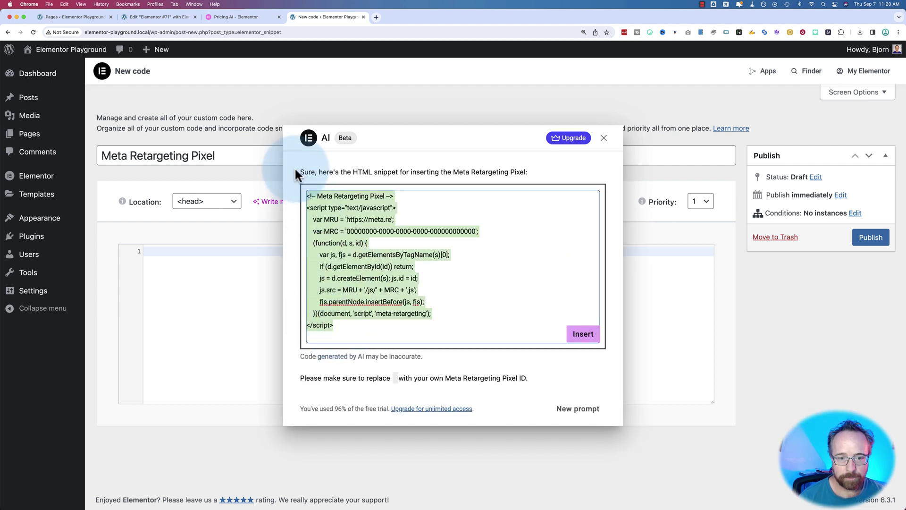
pyautogui.click(380, 222)
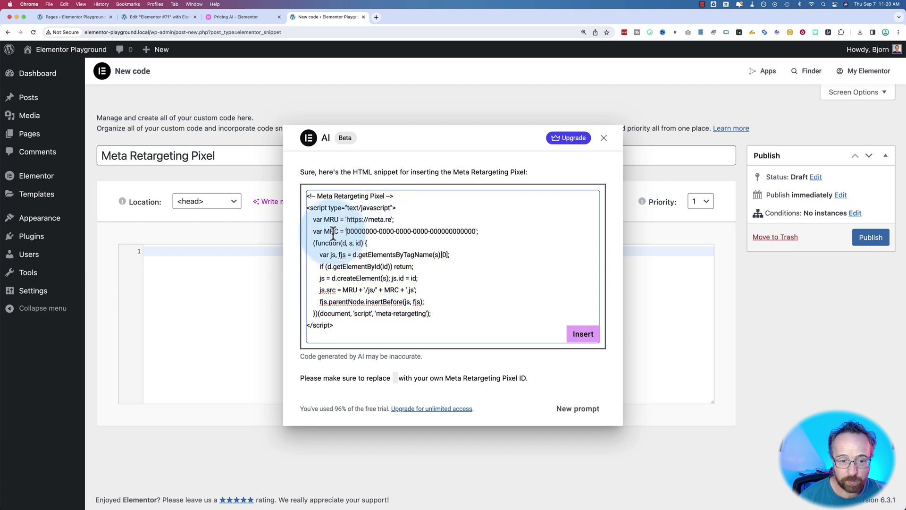
pyautogui.moveTo(346, 231); pyautogui.dragTo(476, 232)
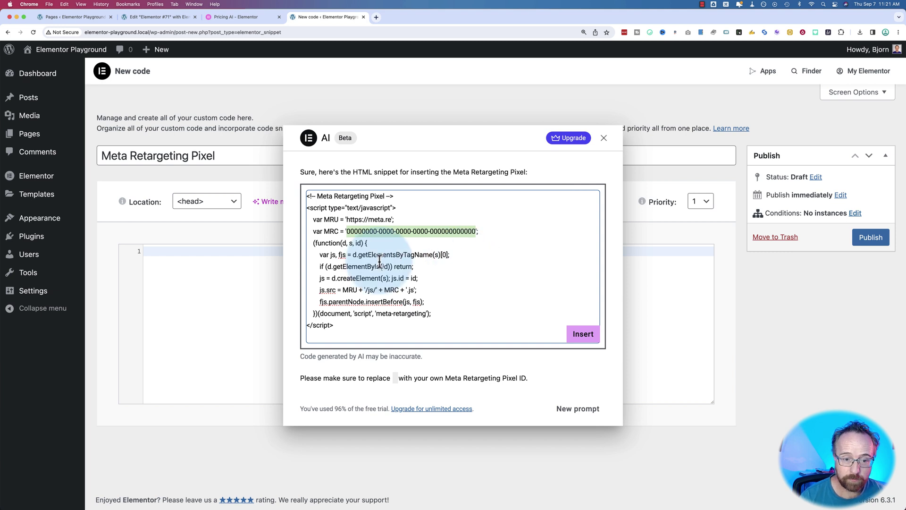
pyautogui.moveTo(334, 326); pyautogui.dragTo(304, 208)
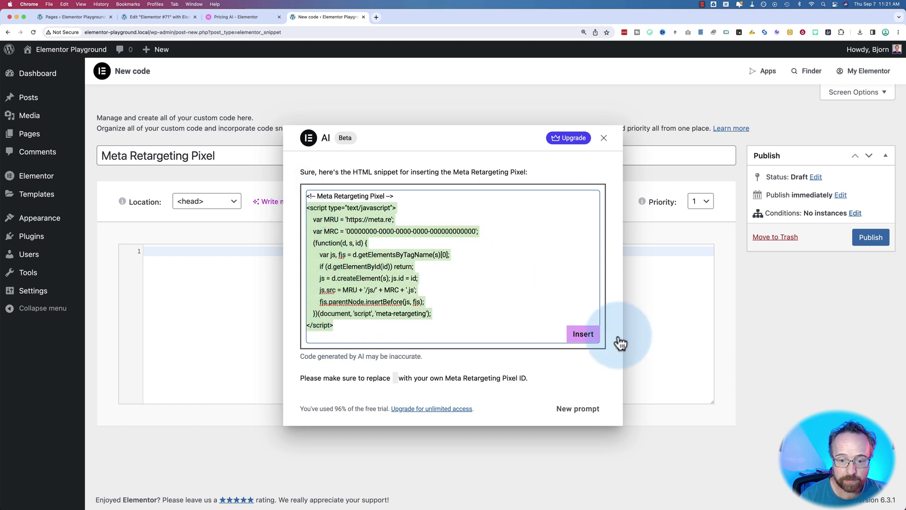
pyautogui.click(583, 335)
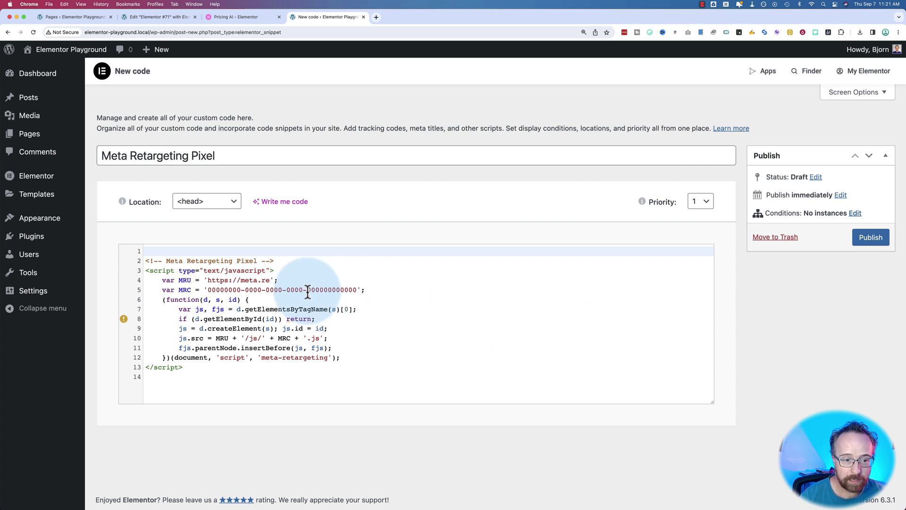
pyautogui.moveTo(208, 289); pyautogui.dragTo(358, 293)
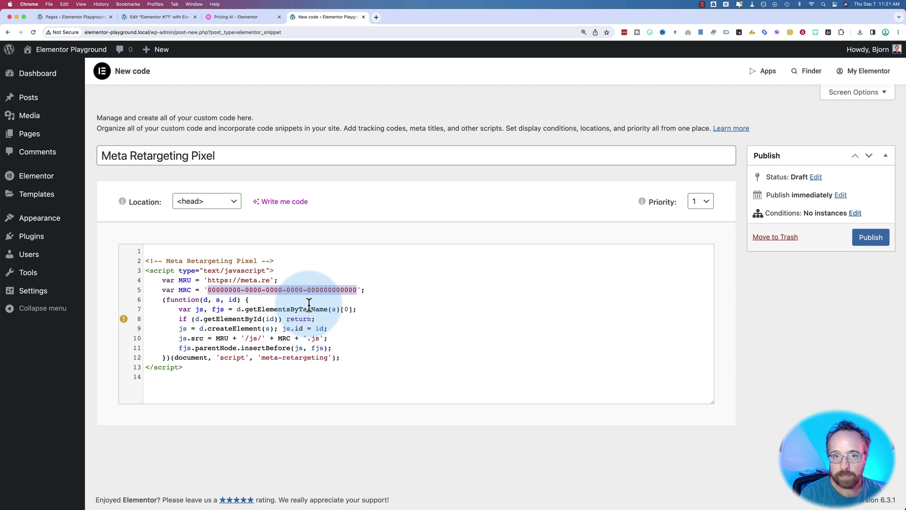
# Delete all the snippet code and rename the snippet to 'Sticky header'.
pyautogui.press('super+a')
pyautogui.press('BackSpace')
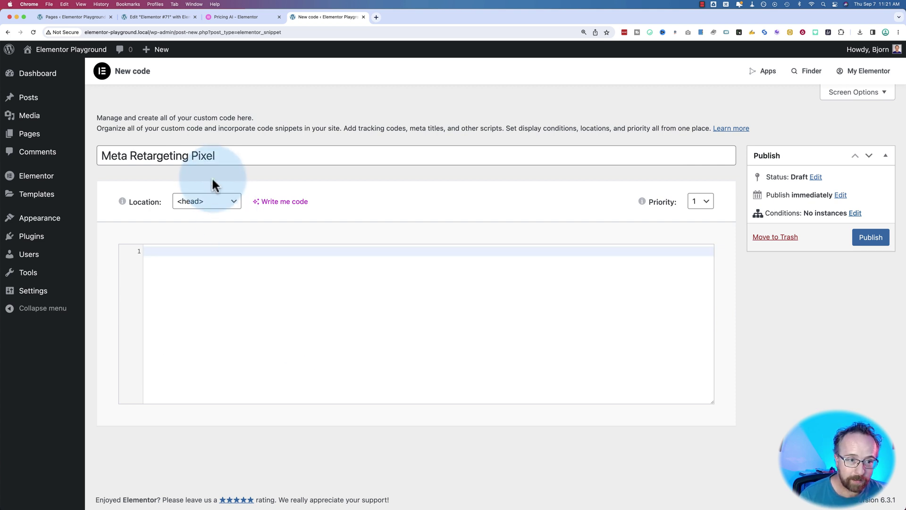
pyautogui.moveTo(217, 153); pyautogui.dragTo(104, 155)
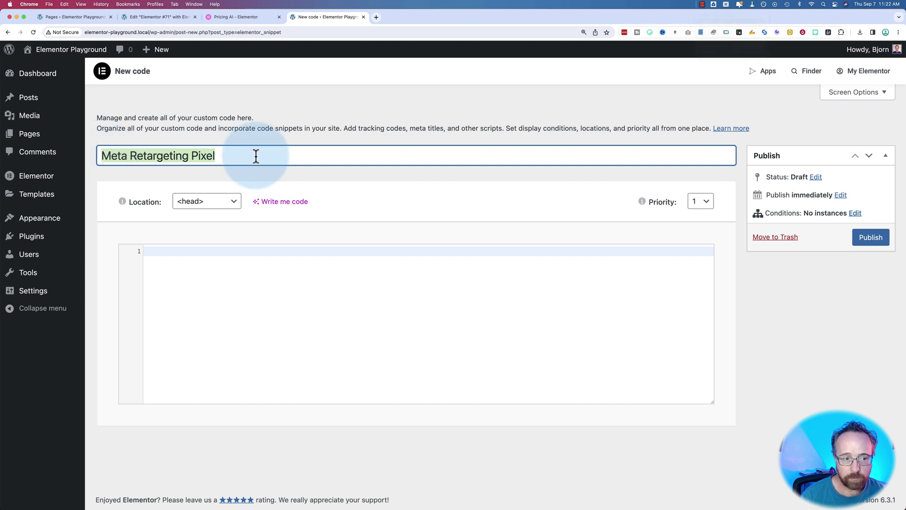
pyautogui.write('Sticky header')
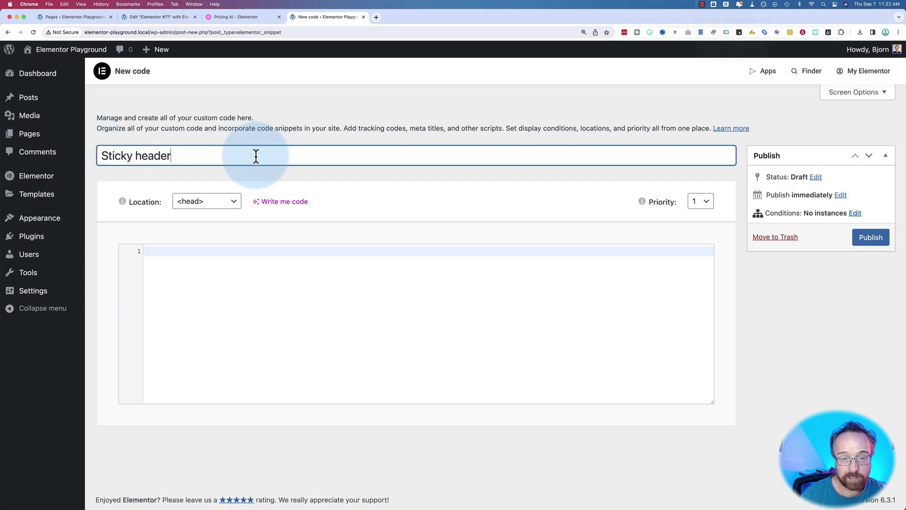
pyautogui.click(289, 203)
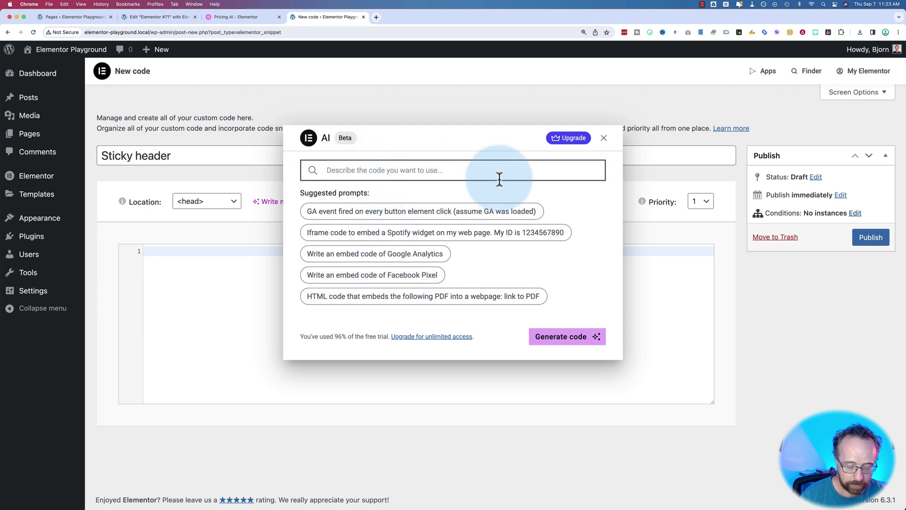
# Paste the sticky-header request into Write me code and generate the HTML/CSS.
pyautogui.write('Please write the code to make the header of my site sticky')
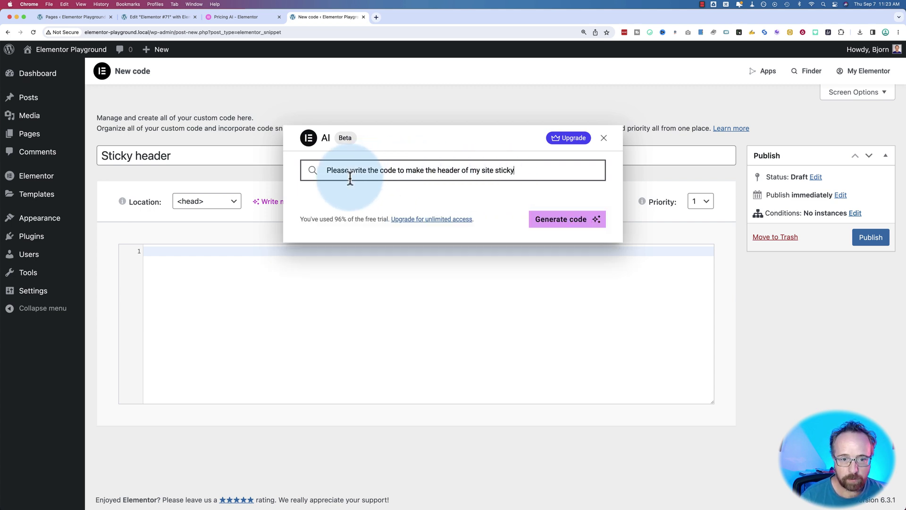
pyautogui.click(562, 222)
pyautogui.moveTo(306, 207); pyautogui.dragTo(387, 288)
# Review the generated style block, the fixed .header rule and the header markup.
pyautogui.scroll(-3, 387, 288)
pyautogui.click(321, 225)
pyautogui.moveTo(321, 225); pyautogui.dragTo(434, 276)
pyautogui.moveTo(321, 359); pyautogui.dragTo(420, 390)
pyautogui.moveTo(388, 358); pyautogui.dragTo(368, 360)
pyautogui.scroll(5, 379, 358)
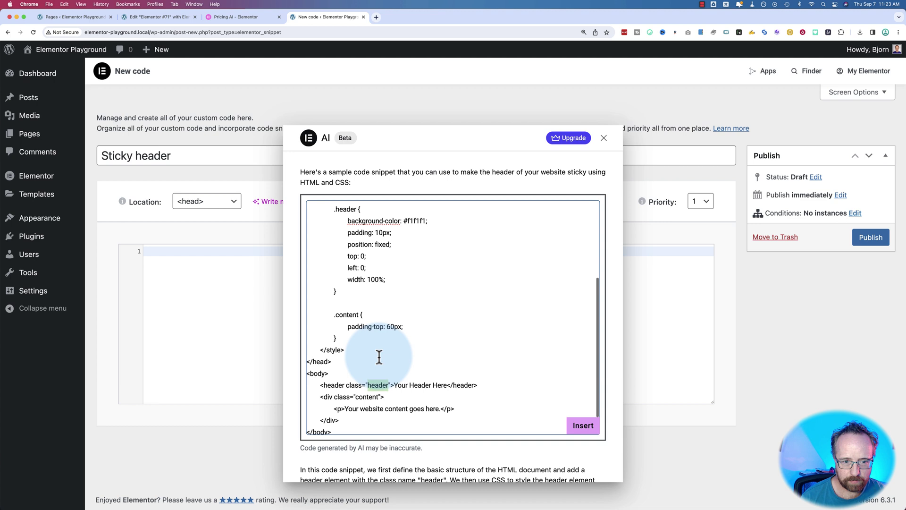
pyautogui.doubleClick(347, 263)
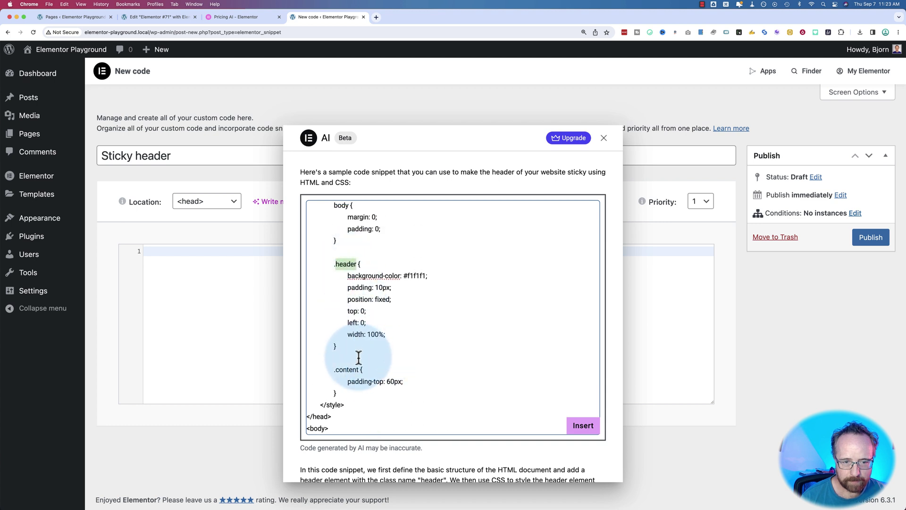
pyautogui.scroll(-2, 360, 357)
pyautogui.scroll(5, 363, 352)
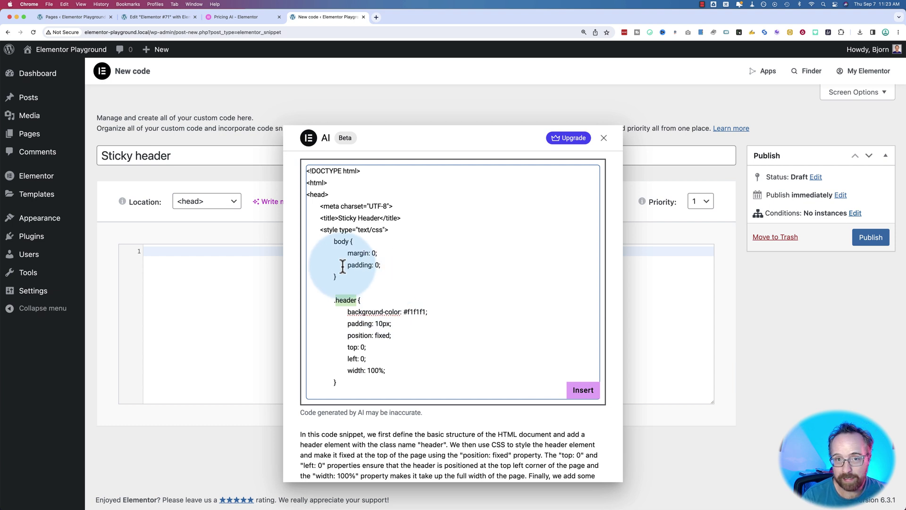
# Read through the code explanation and the placeholder content paragraph.
pyautogui.scroll(-5, 325, 330)
pyautogui.scroll(-2, 294, 399)
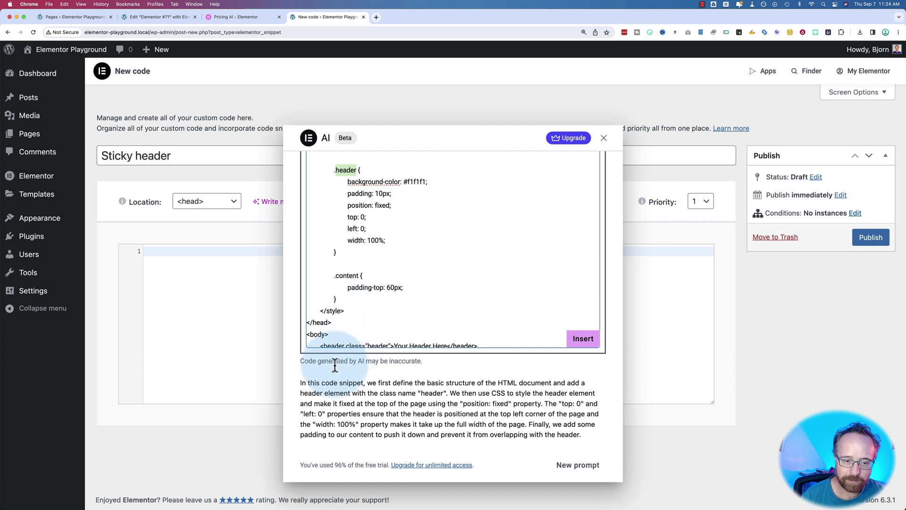
pyautogui.moveTo(298, 381); pyautogui.dragTo(424, 424)
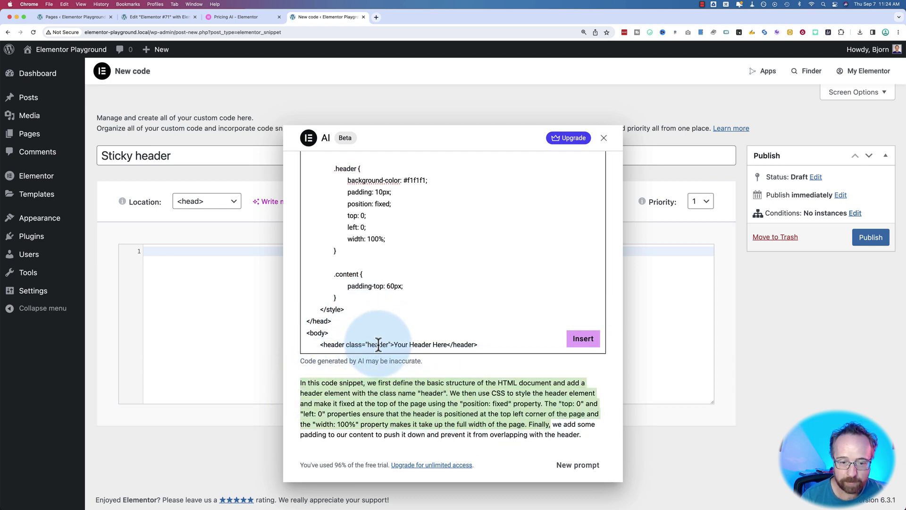
pyautogui.scroll(-3, 373, 336)
pyautogui.click(358, 331)
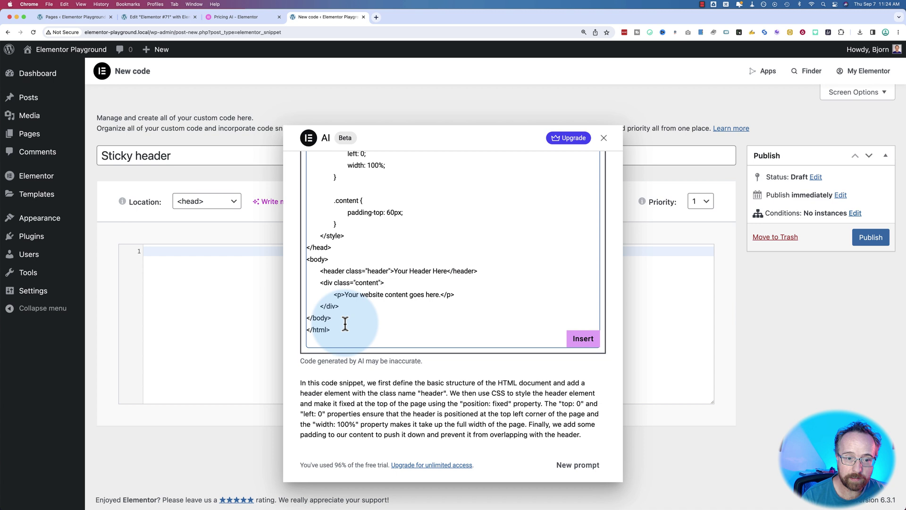
pyautogui.scroll(10, 345, 324)
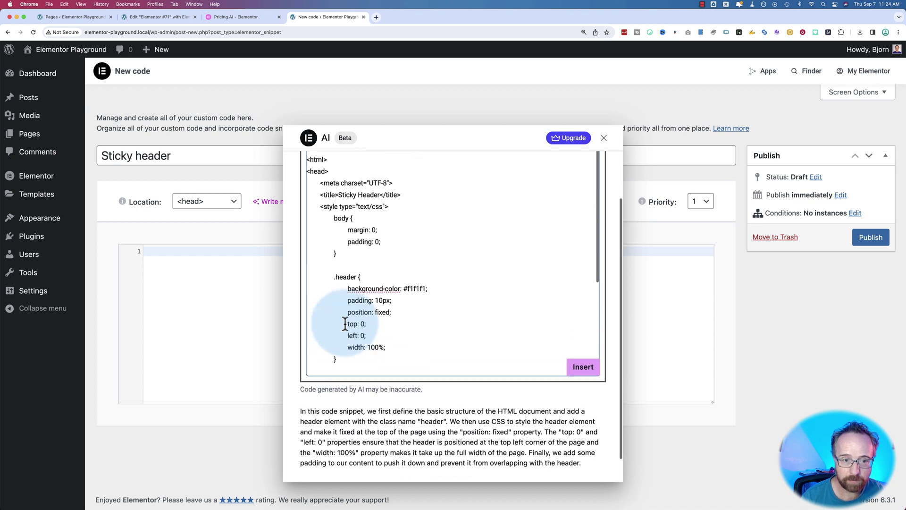
pyautogui.scroll(-3, 384, 269)
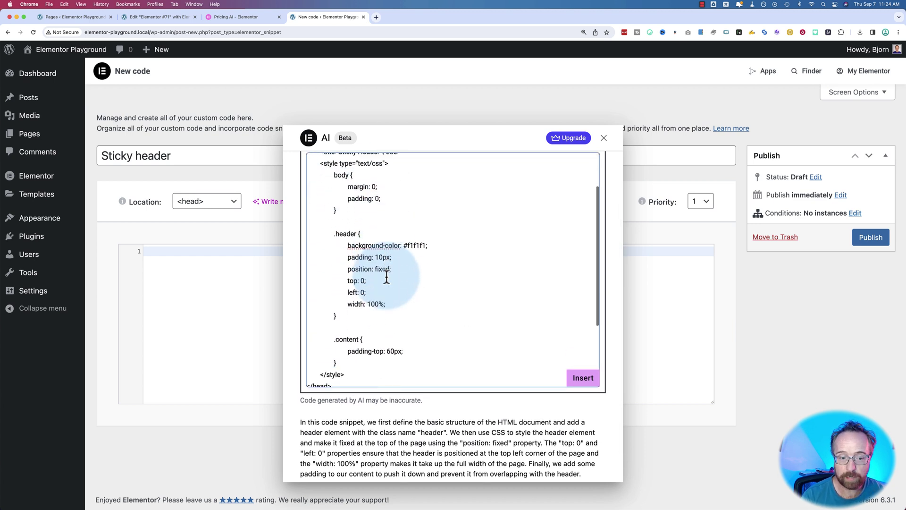
pyautogui.scroll(-4, 373, 264)
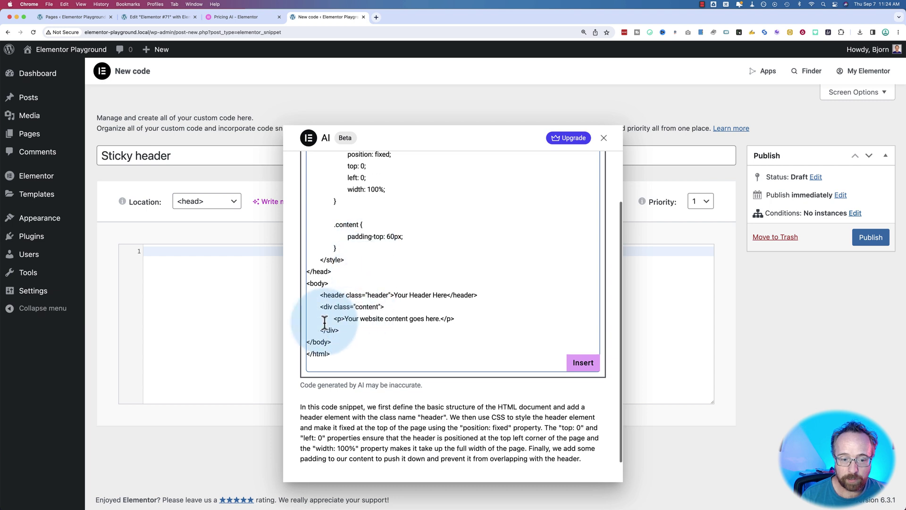
pyautogui.moveTo(335, 320); pyautogui.dragTo(453, 321)
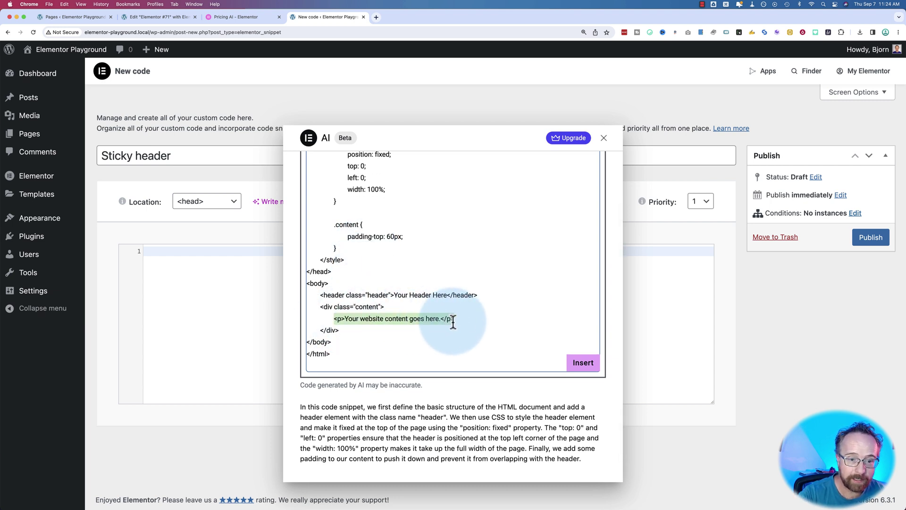
pyautogui.scroll(3, 373, 264)
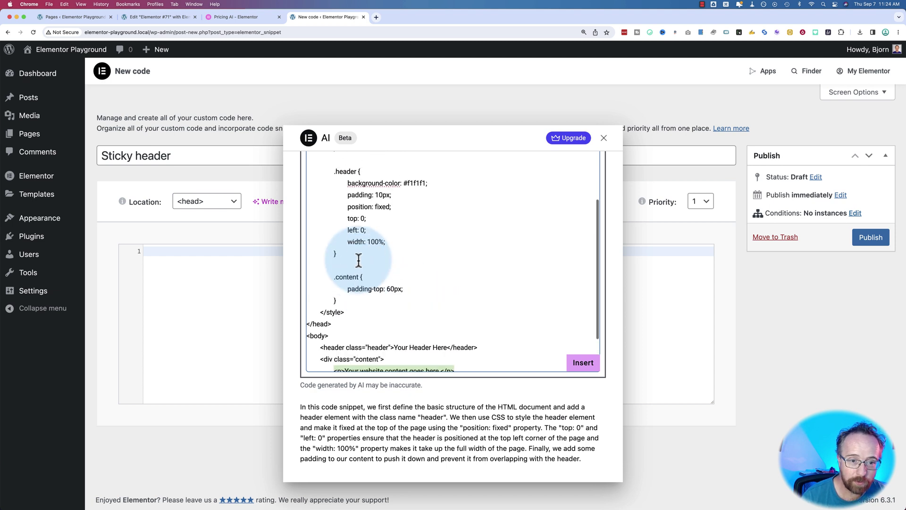
pyautogui.moveTo(334, 181); pyautogui.dragTo(346, 263)
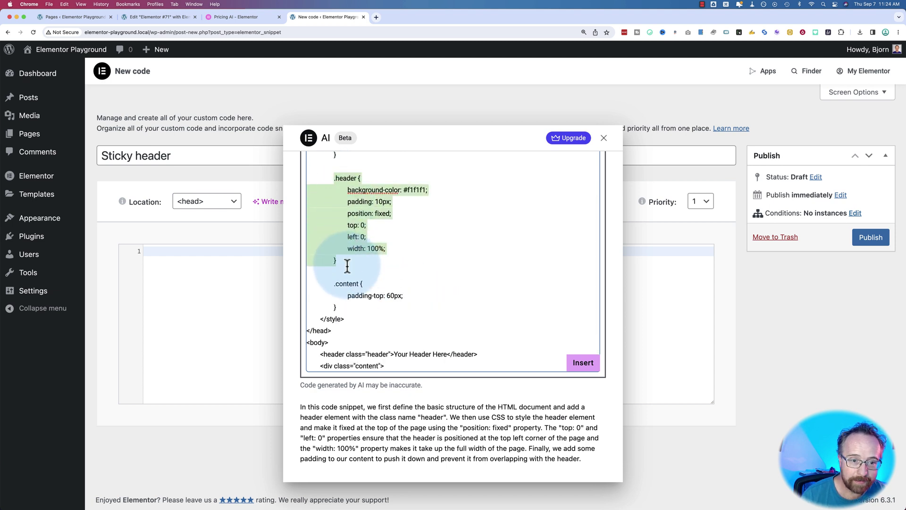
pyautogui.scroll(2, 334, 278)
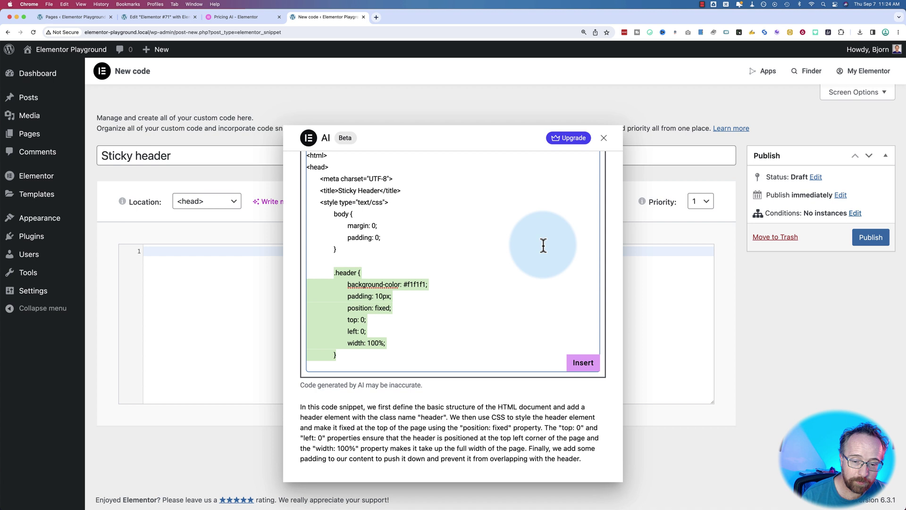
# Insert the AI-generated code into the snippet and open the Publish box's Conditions settings.
pyautogui.click(583, 362)
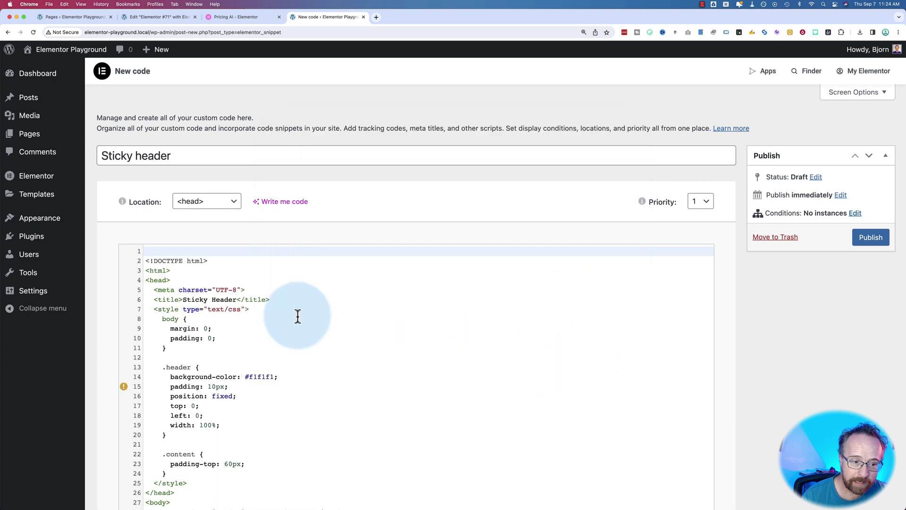
pyautogui.scroll(-5, 101, 304)
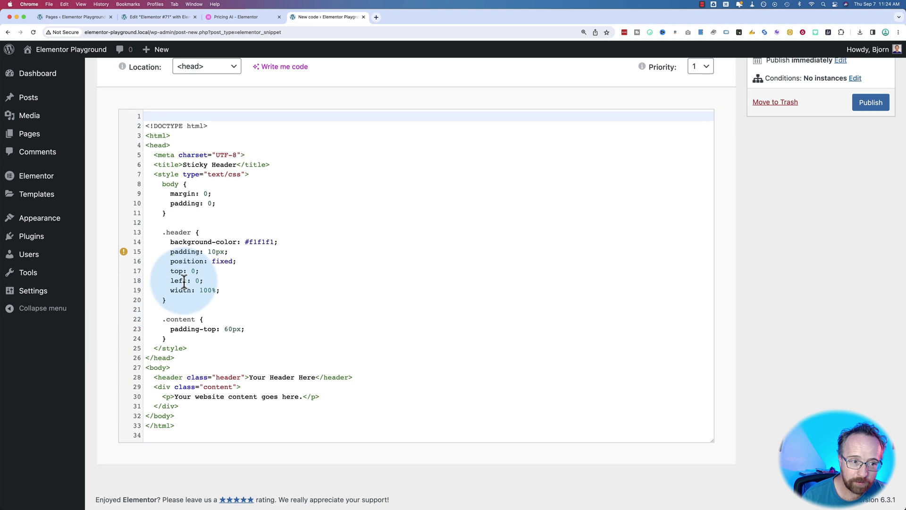
pyautogui.scroll(1, 118, 264)
pyautogui.scroll(3, 109, 265)
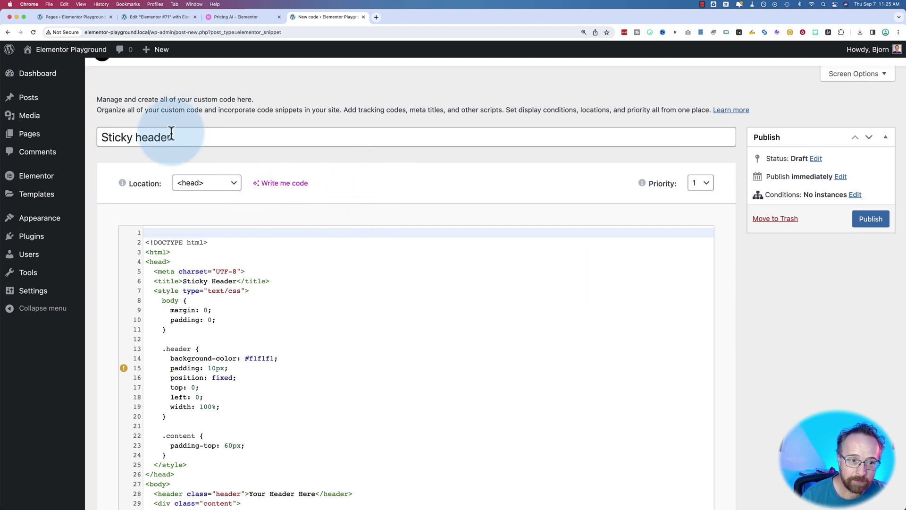
pyautogui.scroll(1, 424, 179)
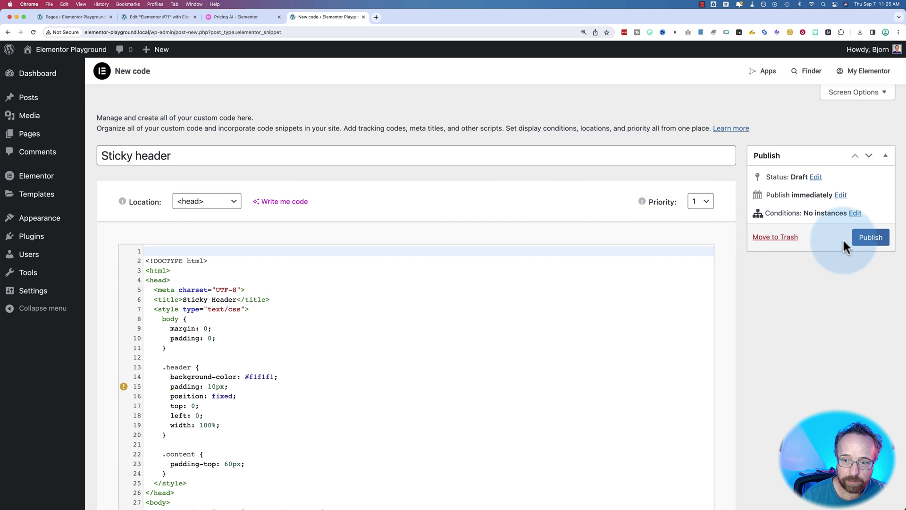
pyautogui.click(854, 213)
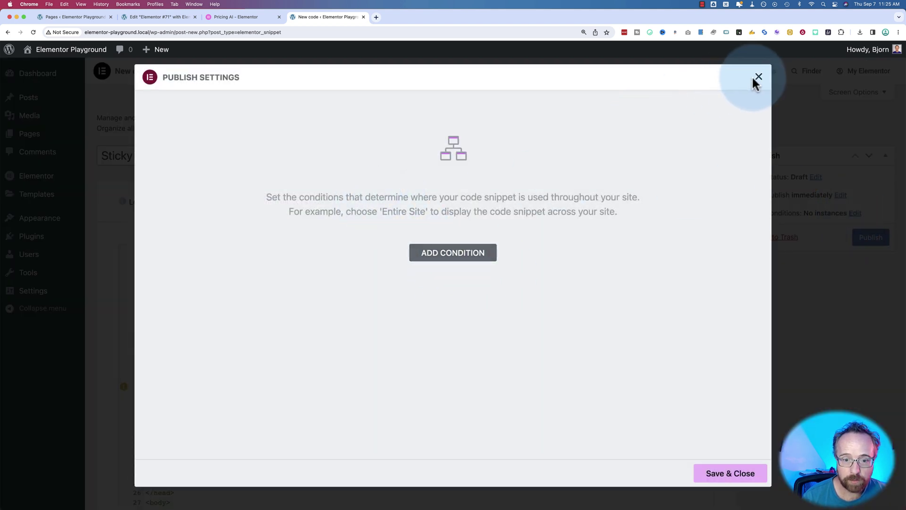
# Add a display condition and keep it set to Include.
pyautogui.click(466, 255)
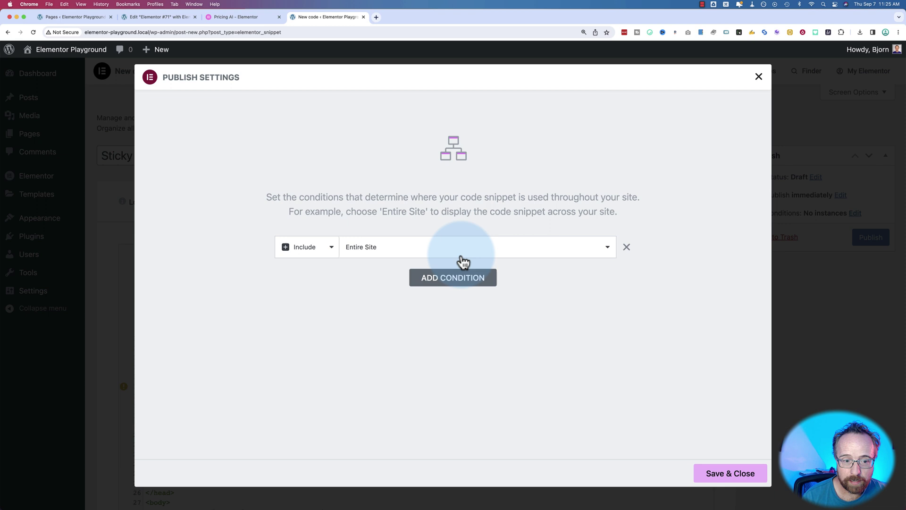
pyautogui.click(332, 256)
pyautogui.click(359, 256)
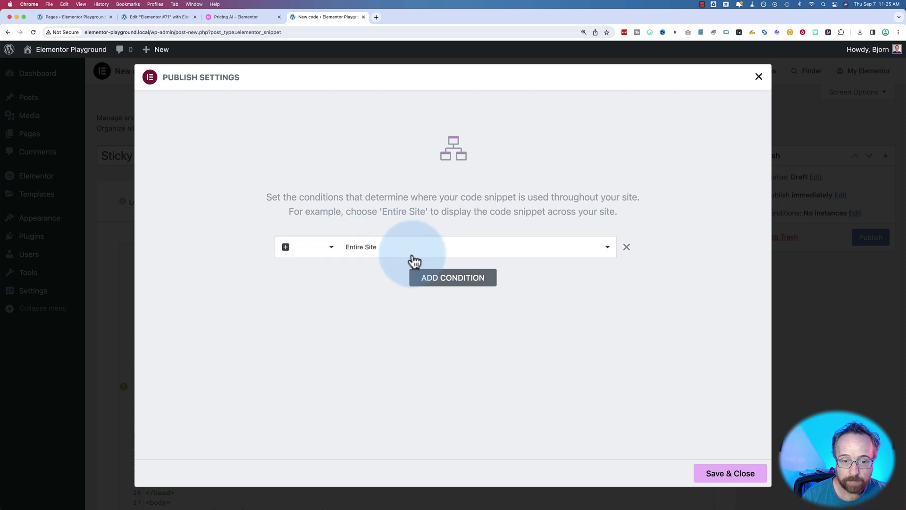
pyautogui.click(437, 256)
pyautogui.click(316, 257)
pyautogui.click(320, 257)
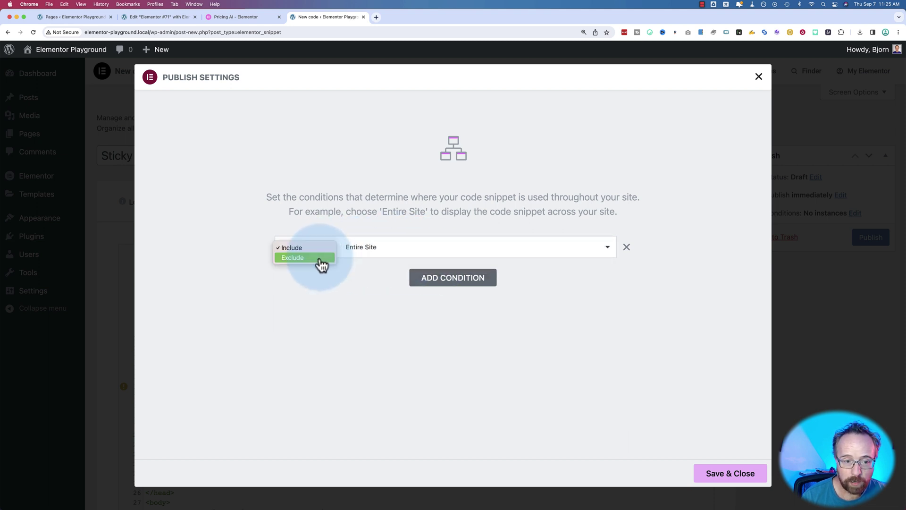
pyautogui.click(322, 261)
# Target Singular – All Singular, then add a second condition defaulting to Entire Site.
pyautogui.click(309, 243)
pyautogui.moveTo(359, 248); pyautogui.dragTo(378, 255)
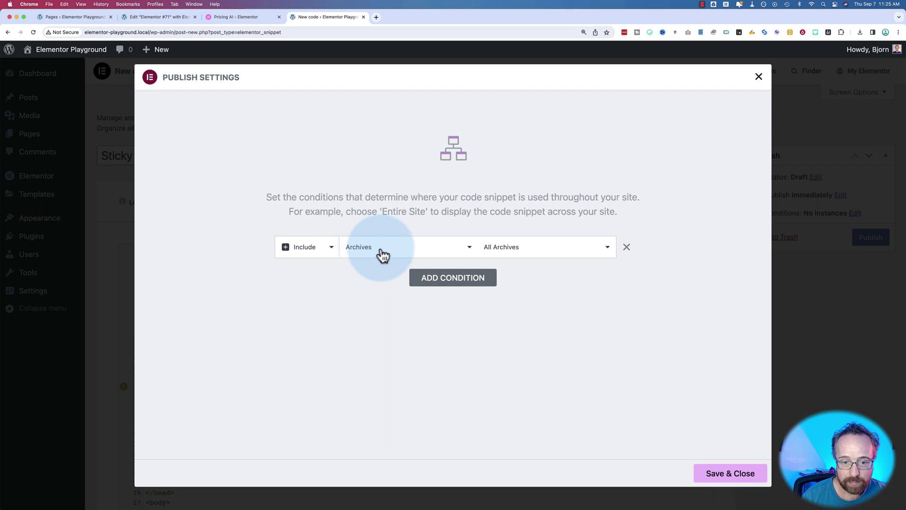
pyautogui.click(382, 253)
pyautogui.click(383, 258)
pyautogui.click(494, 252)
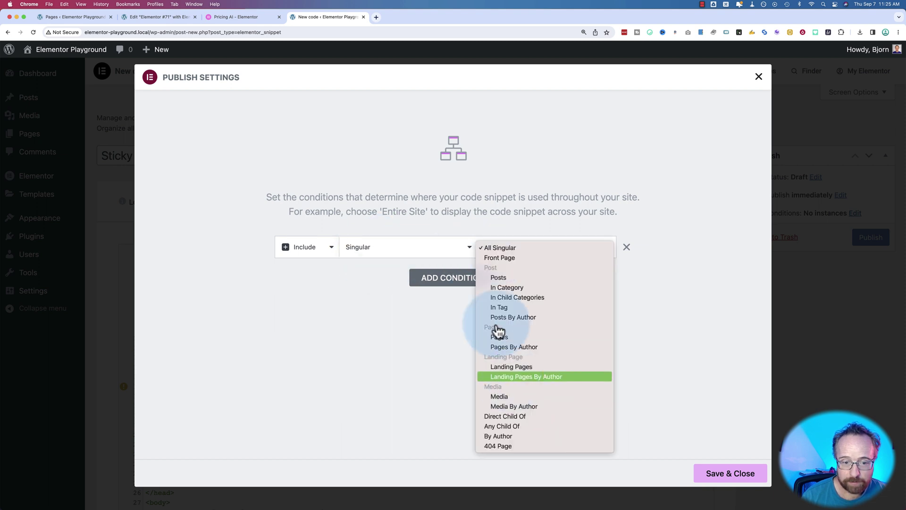
pyautogui.click(465, 355)
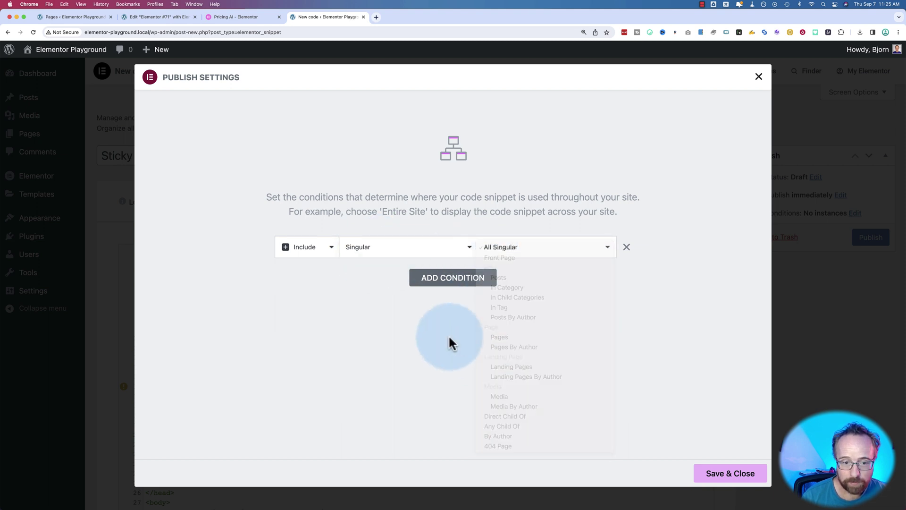
pyautogui.click(376, 259)
pyautogui.click(354, 272)
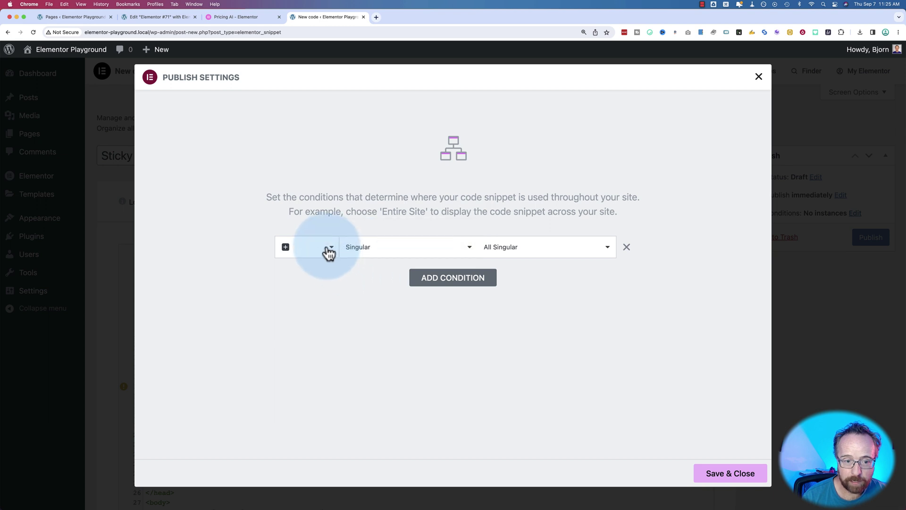
pyautogui.click(327, 253)
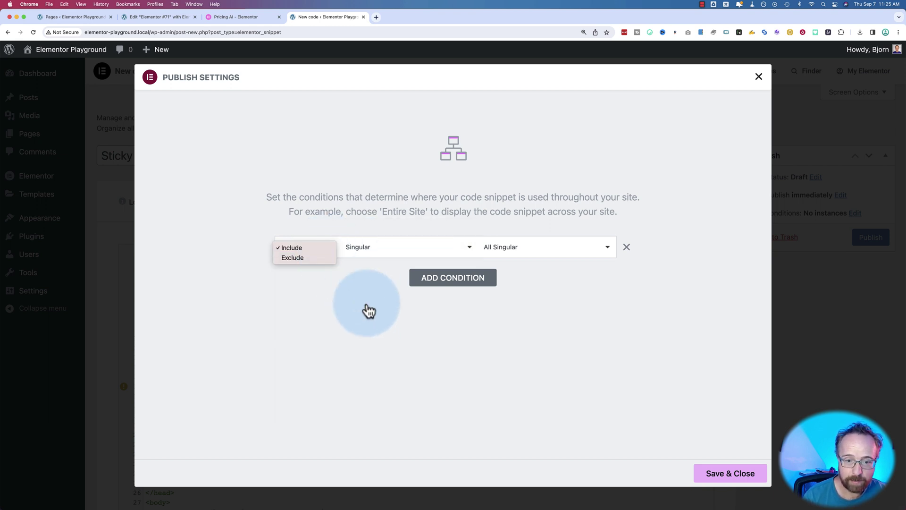
pyautogui.click(426, 290)
pyautogui.click(330, 283)
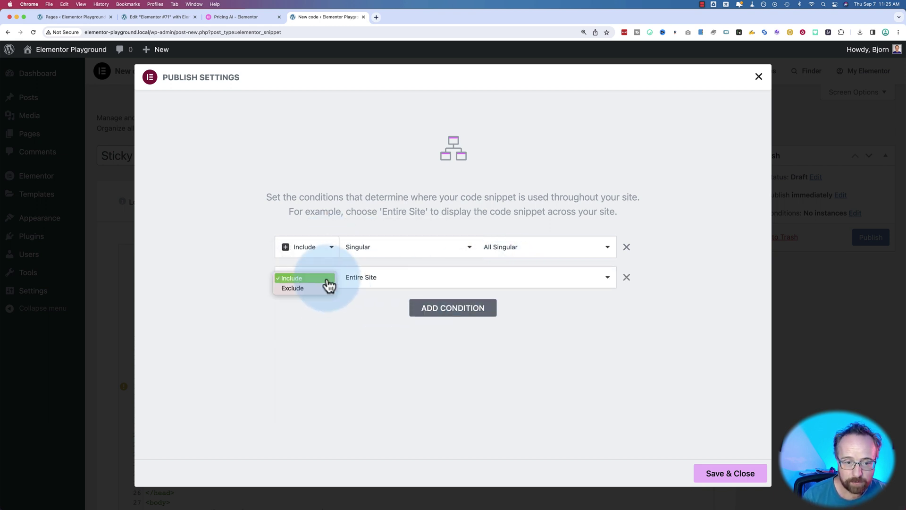